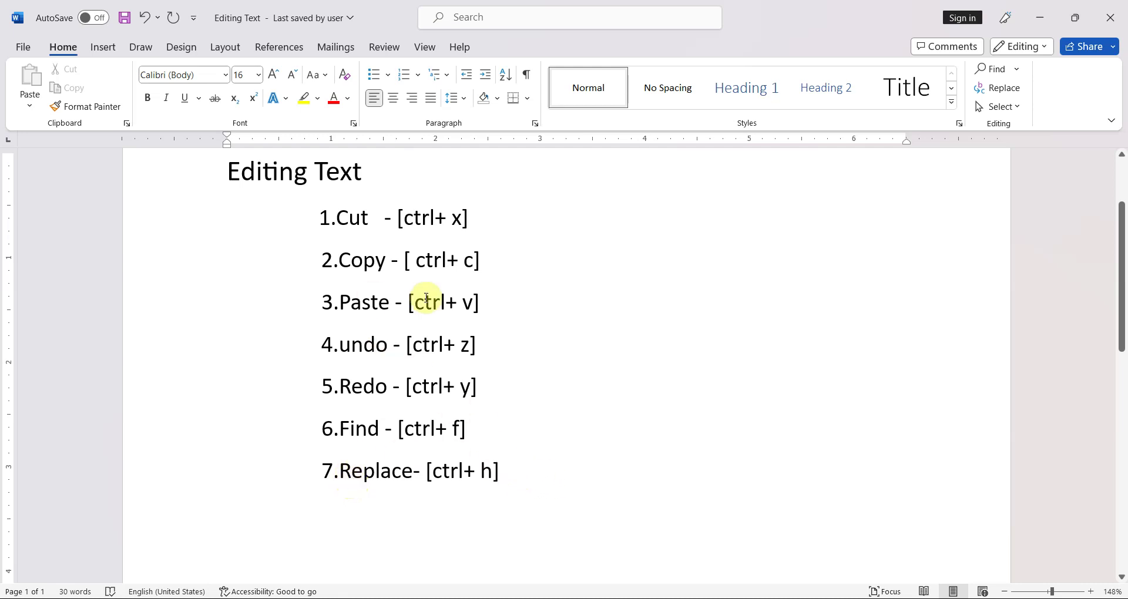
# Step: Generate two sample paragraphs with =rand(2,2) on a new line below the shortcut list
pyautogui.press('Down')
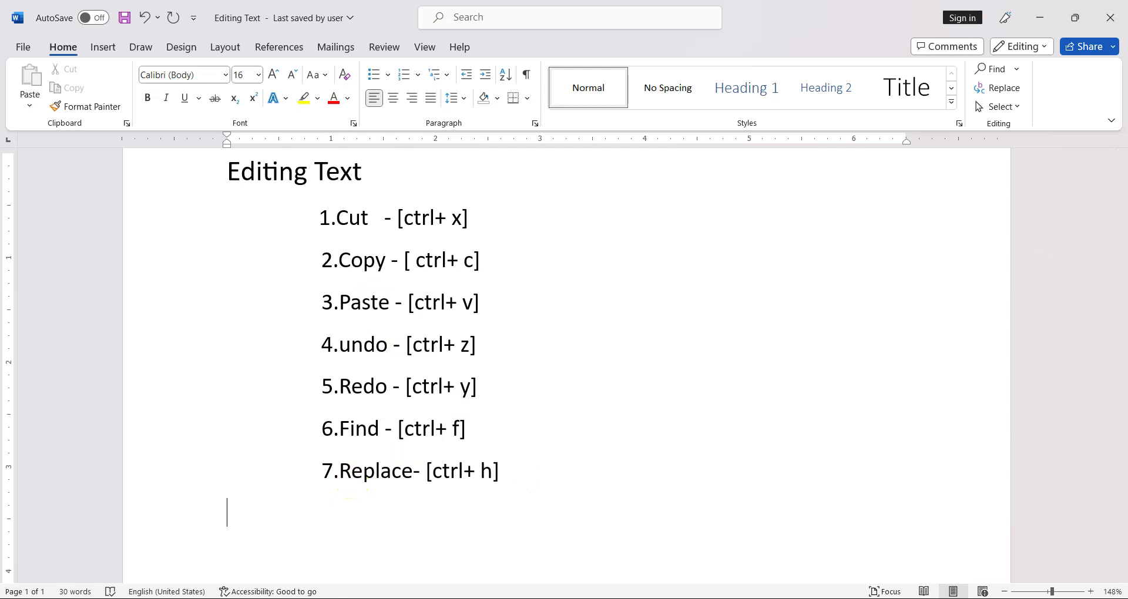
pyautogui.write('=rand(')
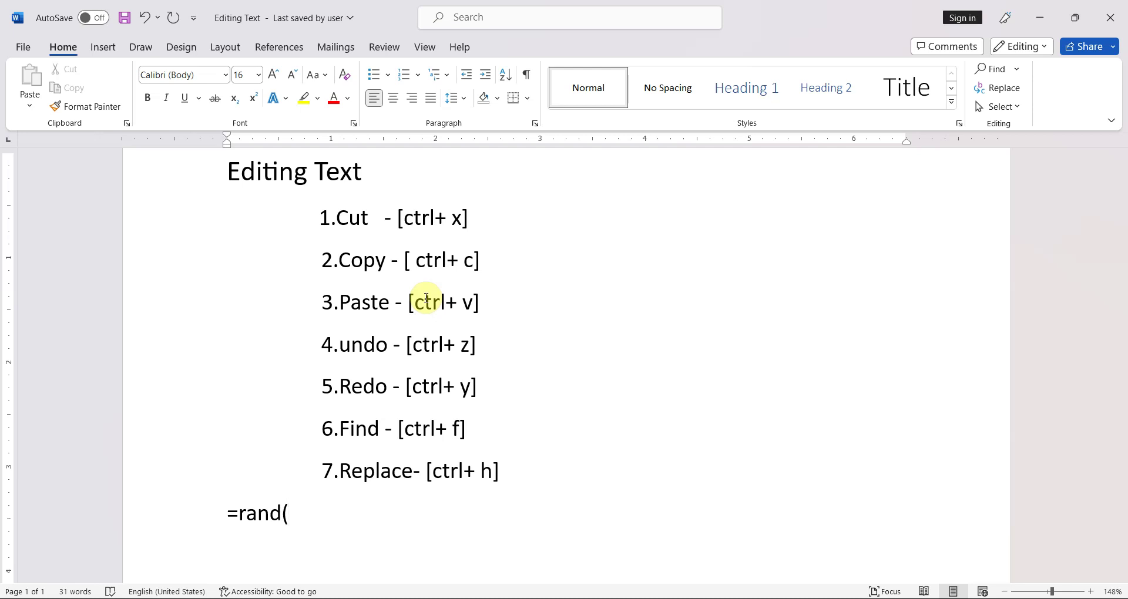
pyautogui.write('2')
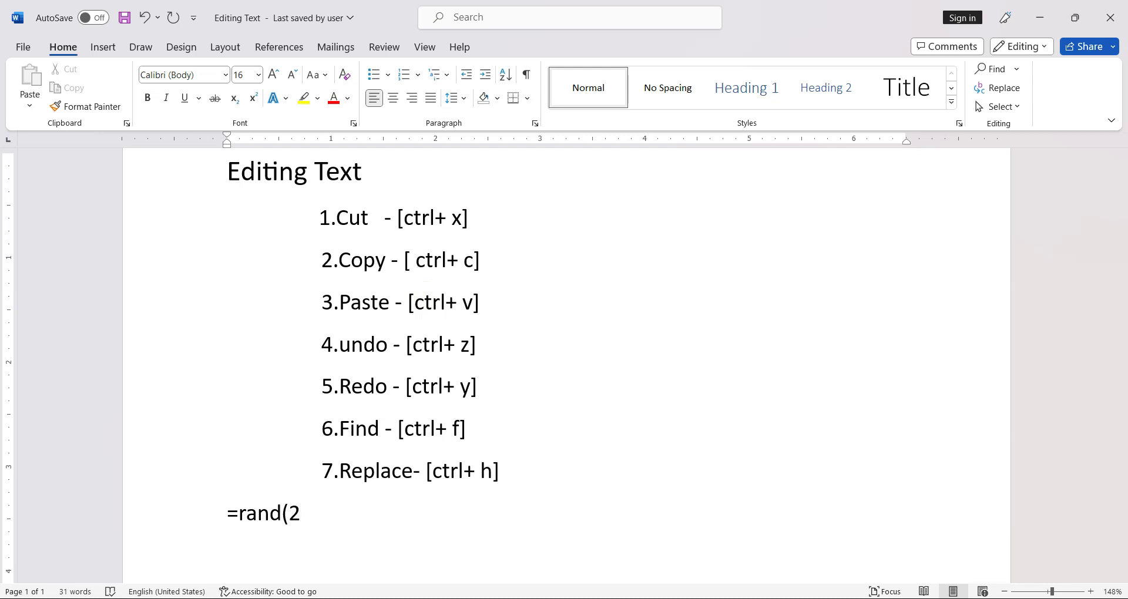
pyautogui.write(',2')
pyautogui.write(')')
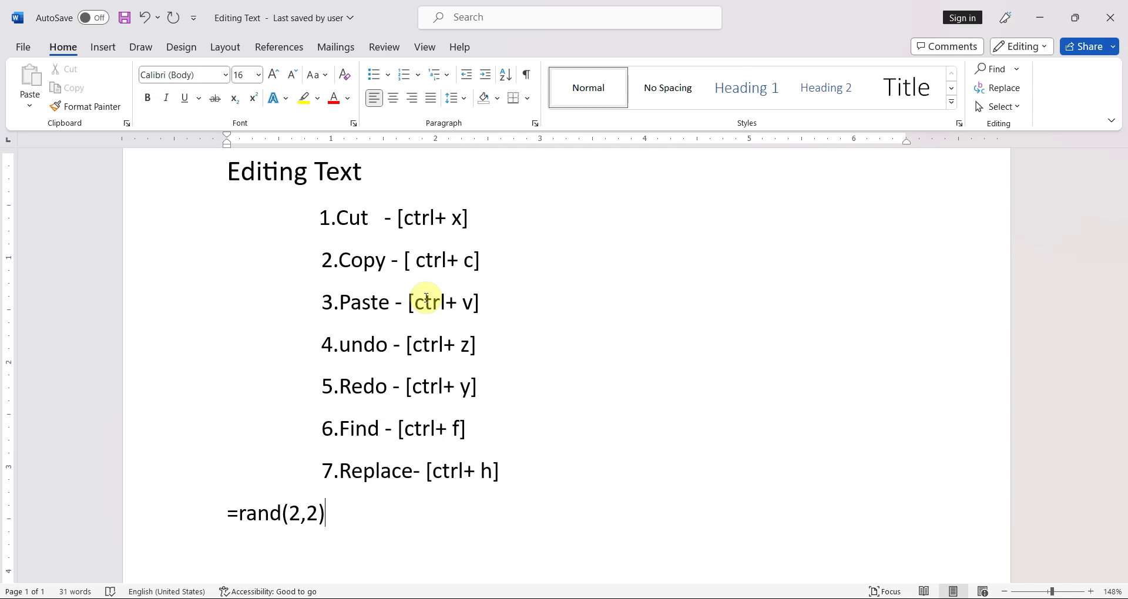
pyautogui.press('Return')
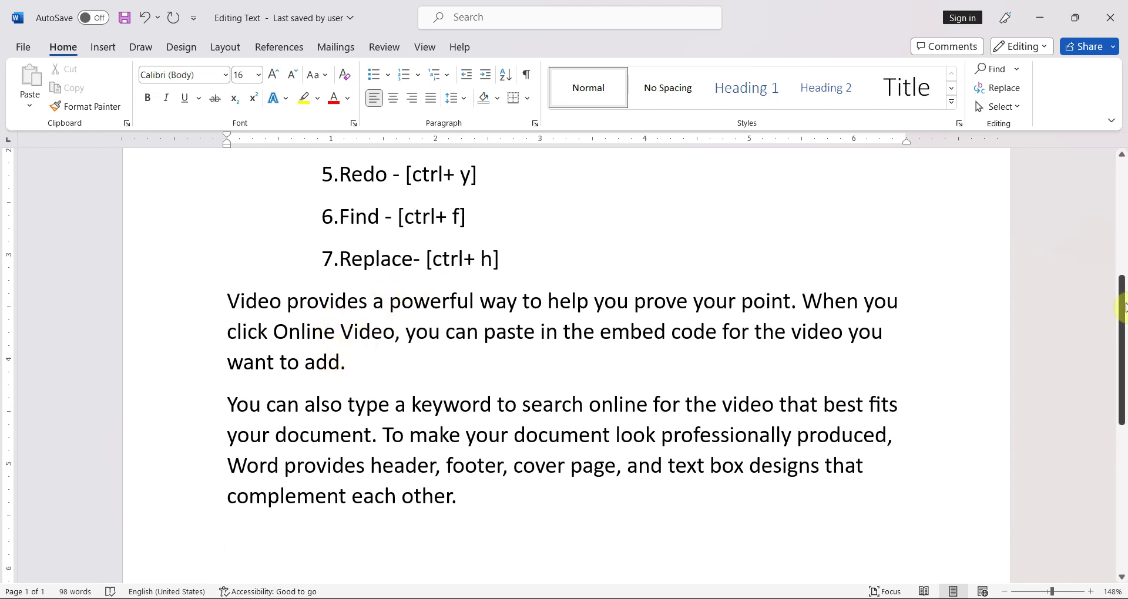
# Step: Cut the opening sentence 'Video provides a powerful way to help you prove your point.'
pyautogui.moveTo(1119, 318); pyautogui.dragTo(1122, 227)
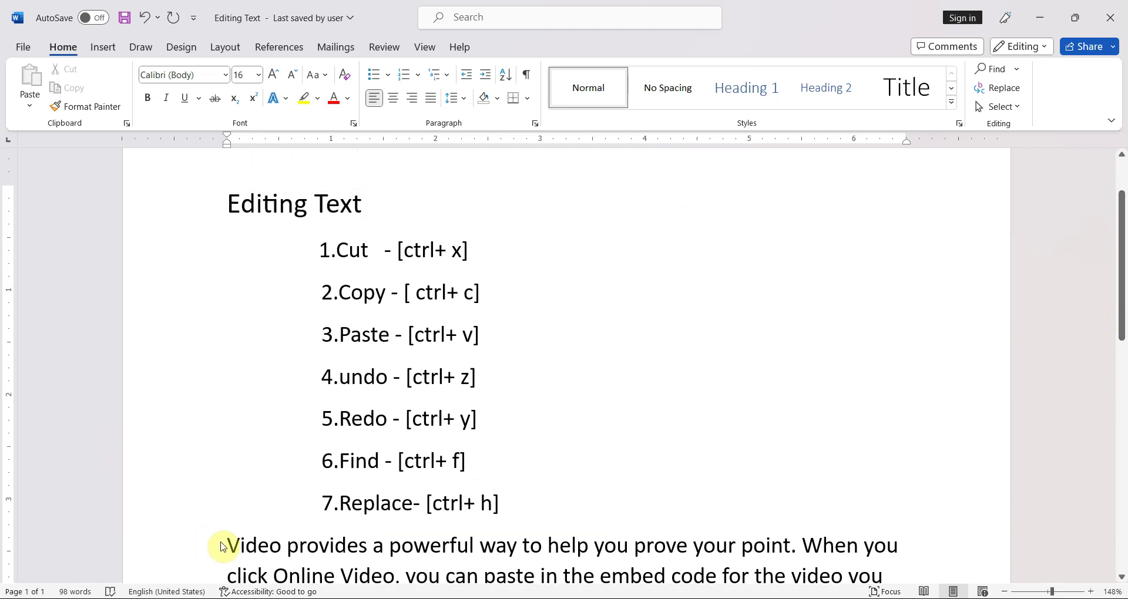
pyautogui.moveTo(227, 540); pyautogui.dragTo(796, 549)
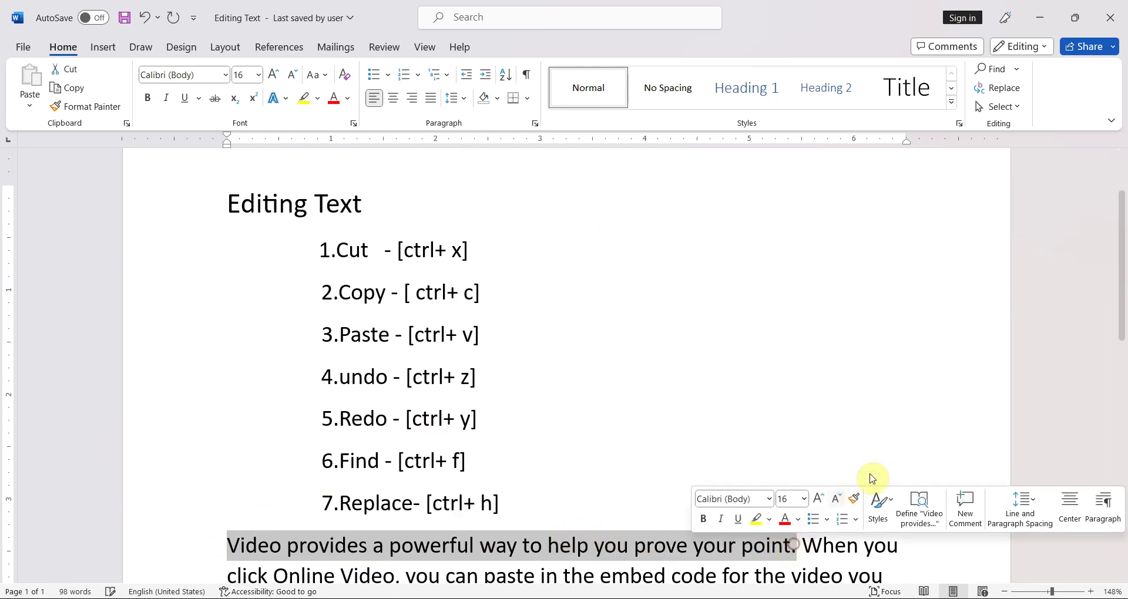
pyautogui.moveTo(1122, 318); pyautogui.dragTo(1118, 360)
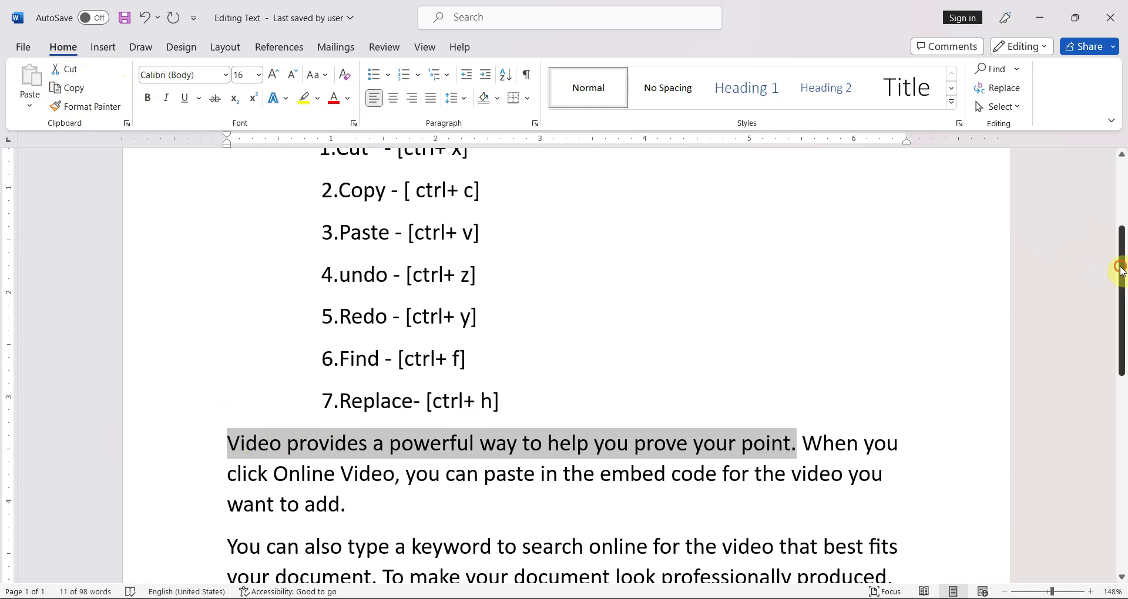
pyautogui.moveTo(1121, 265); pyautogui.dragTo(1096, 247)
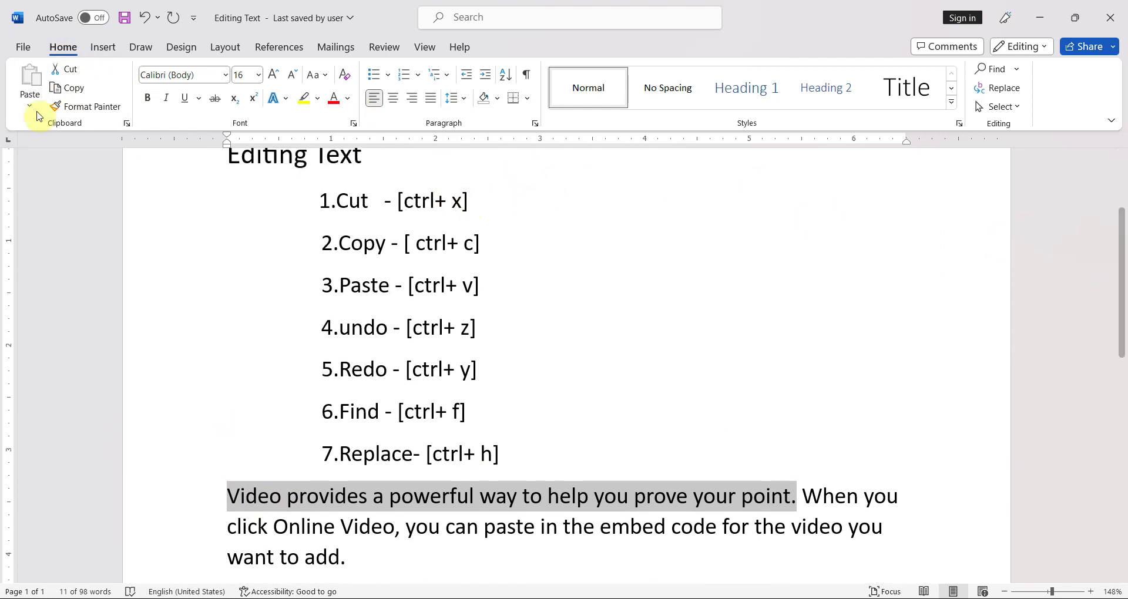
pyautogui.click(68, 70)
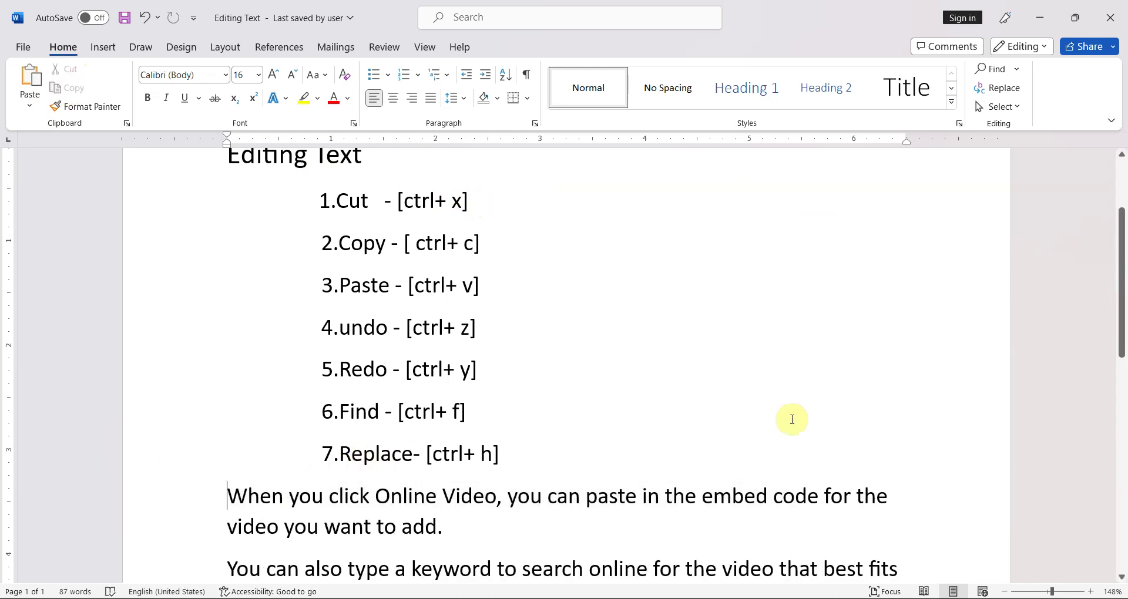
# Step: Paste that sentence as a new paragraph after 'complement each other.'
pyautogui.moveTo(1120, 349); pyautogui.dragTo(1120, 390)
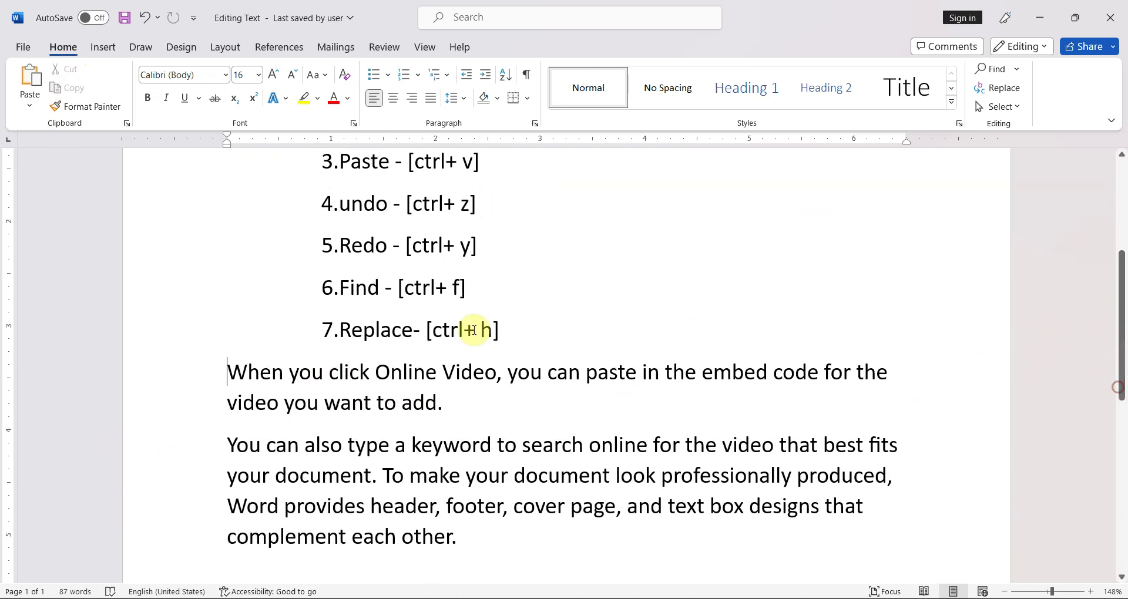
pyautogui.click(459, 537)
pyautogui.press('Return')
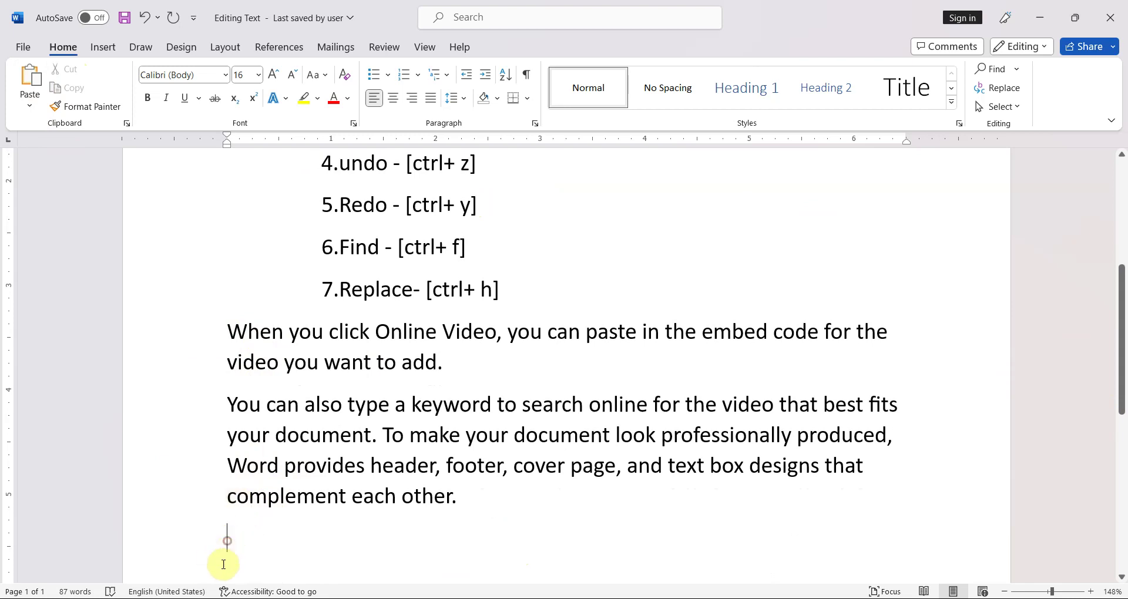
pyautogui.scroll(1, 1119, 345)
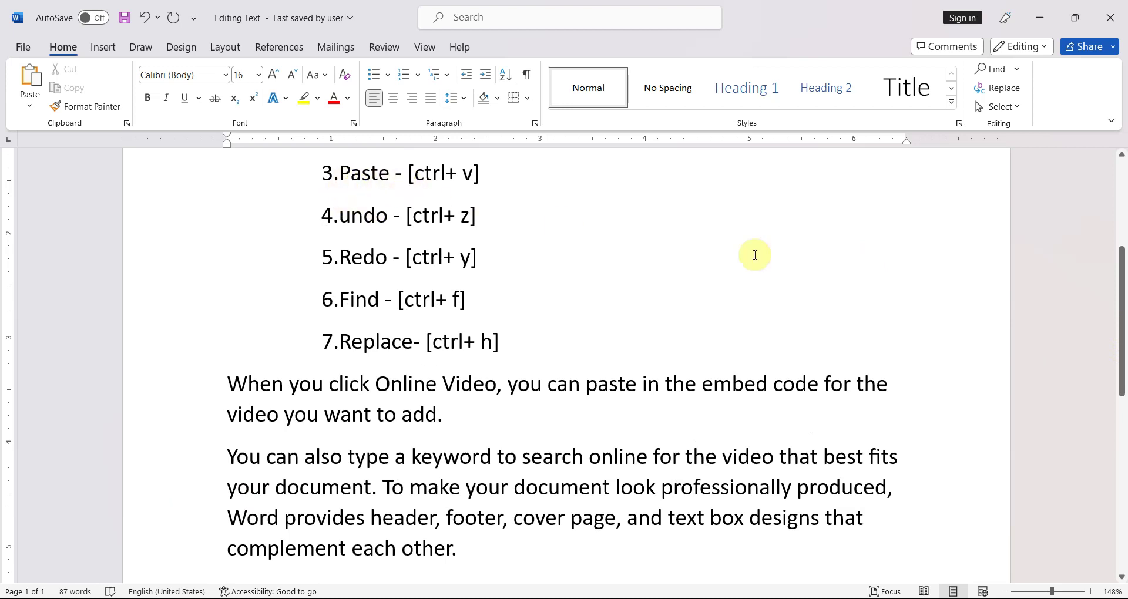
pyautogui.moveTo(1117, 339); pyautogui.dragTo(1119, 372)
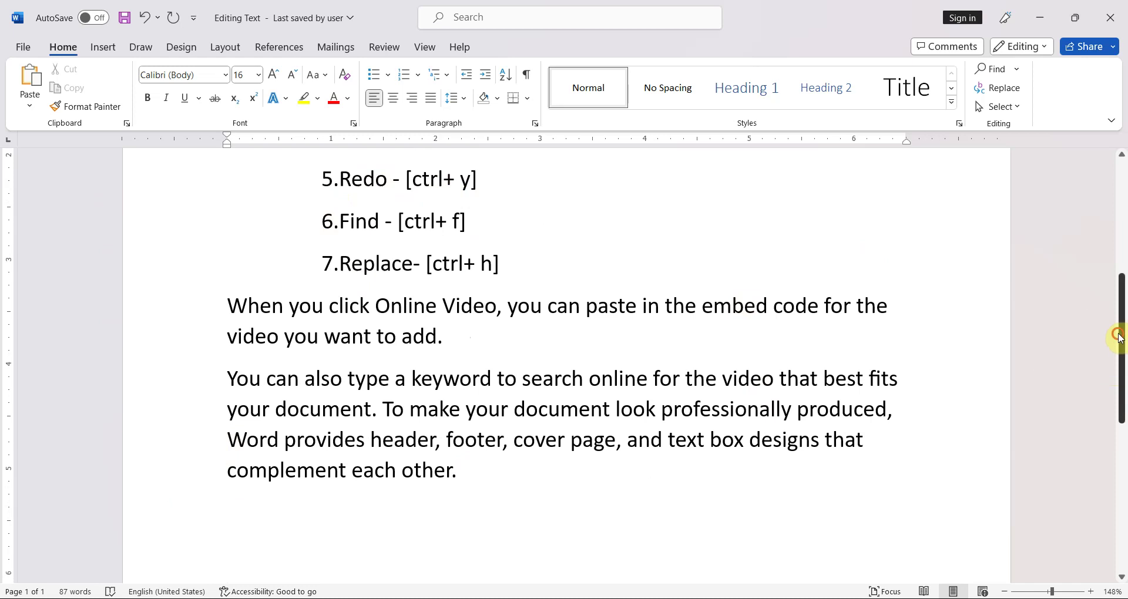
pyautogui.moveTo(1118, 339); pyautogui.dragTo(1107, 285)
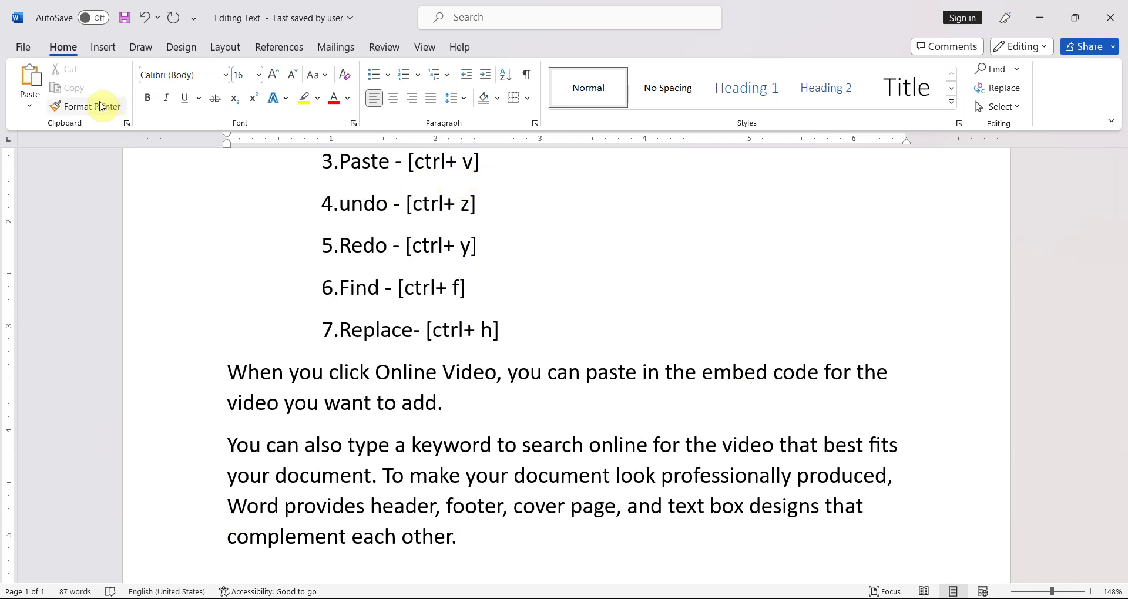
pyautogui.click(26, 87)
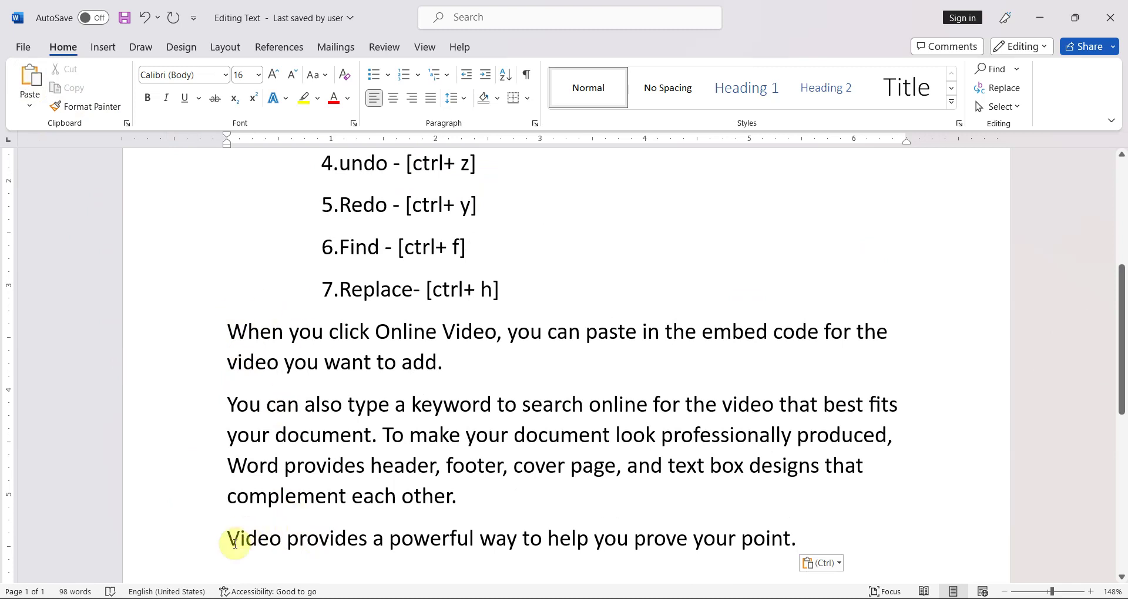
# Step: Select the whole 'When you click Online Video…' paragraph
pyautogui.moveTo(1122, 395); pyautogui.dragTo(1121, 374)
pyautogui.click(228, 382)
pyautogui.moveTo(261, 382); pyautogui.dragTo(944, 424)
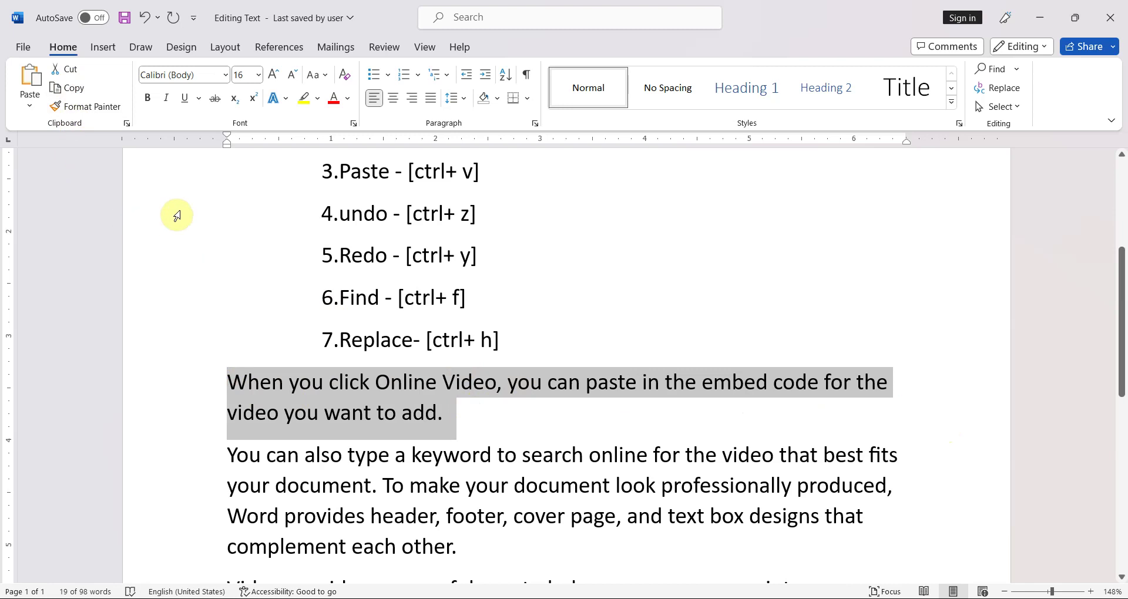
pyautogui.moveTo(1122, 284); pyautogui.dragTo(1122, 267)
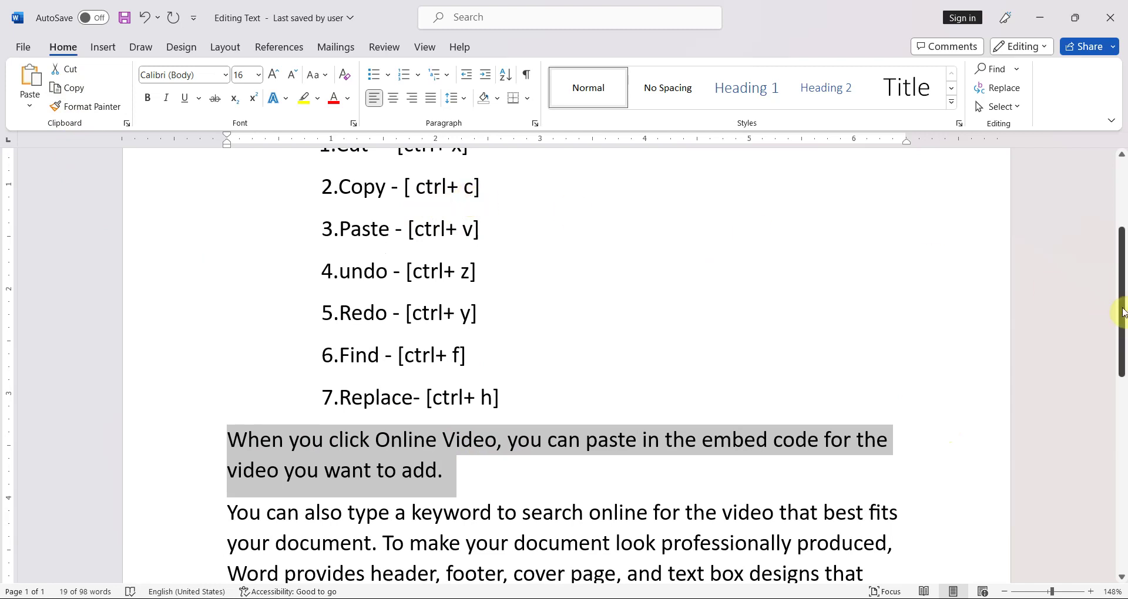
pyautogui.moveTo(1122, 307); pyautogui.dragTo(1115, 371)
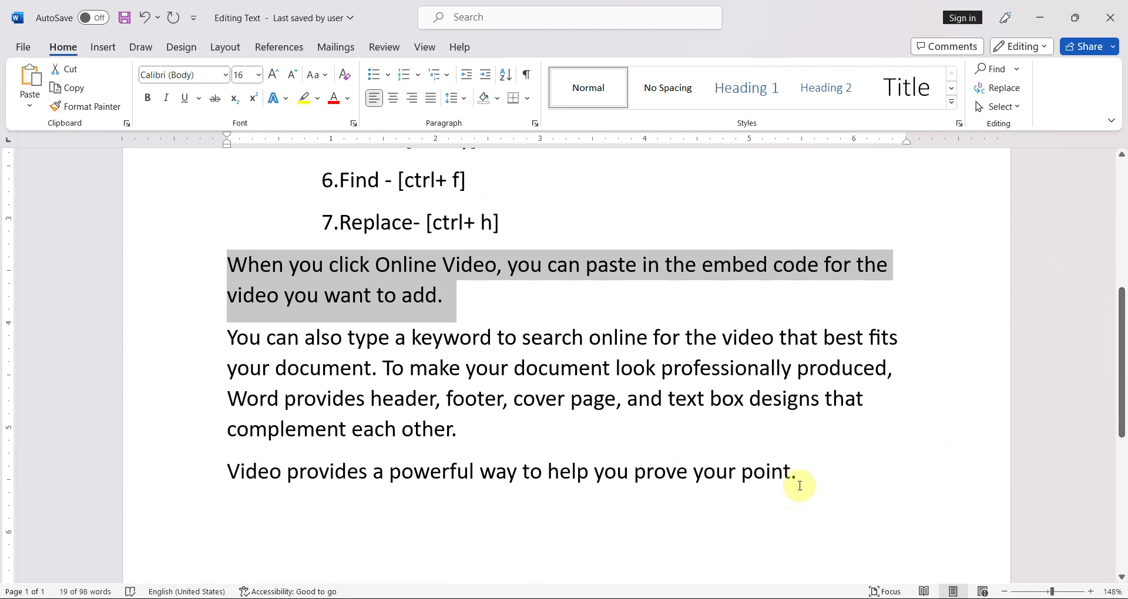
# Step: Paste a copy of that paragraph as a new final paragraph of the document
pyautogui.click(773, 503)
pyautogui.press('Return')
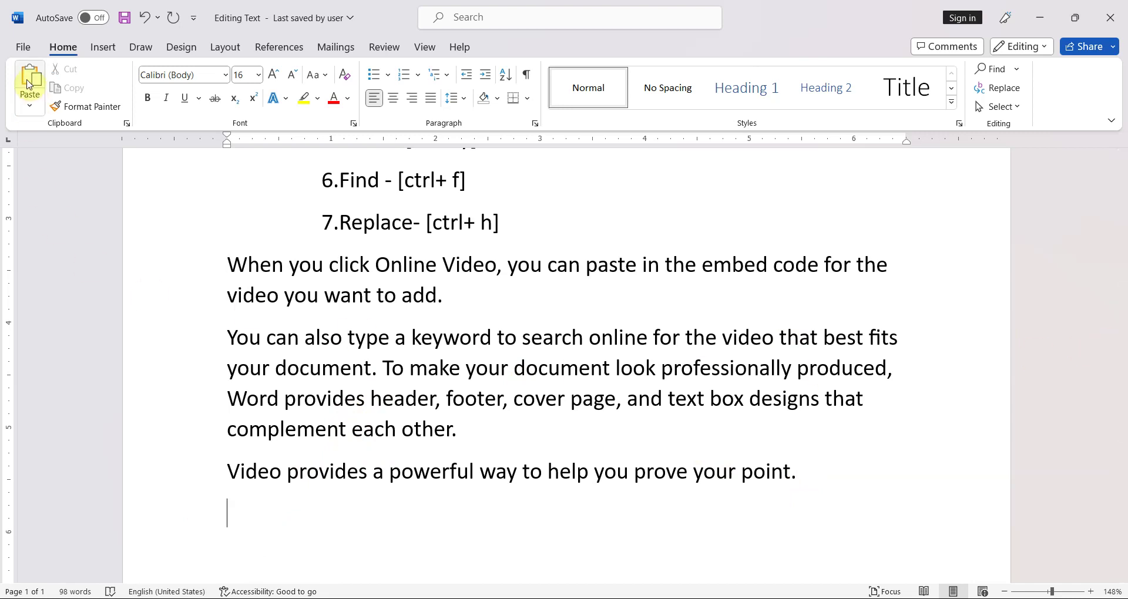
pyautogui.click(30, 80)
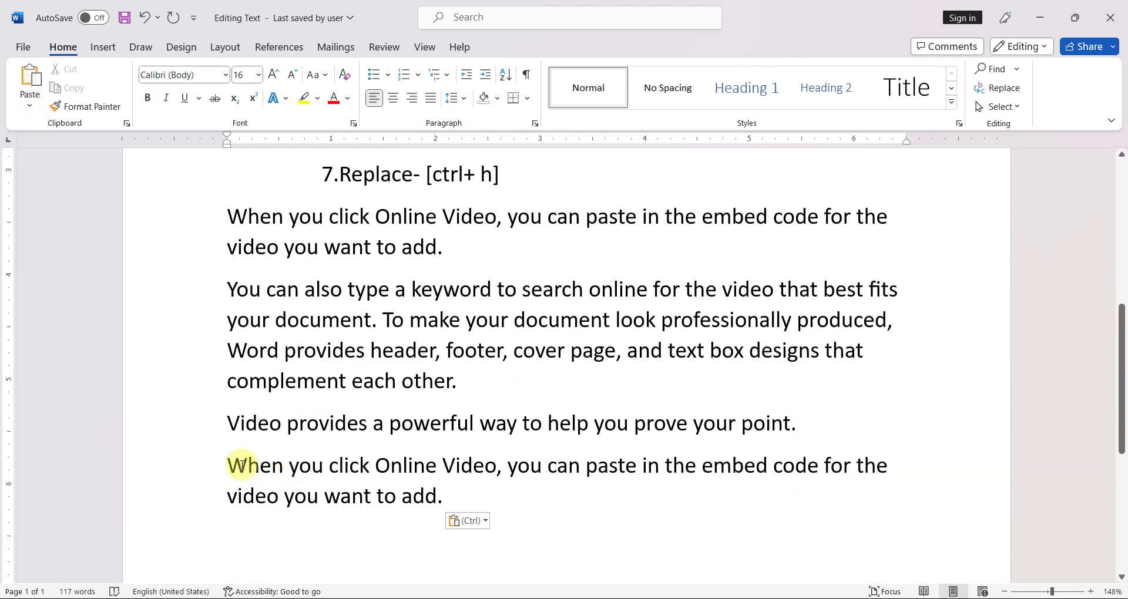
pyautogui.moveTo(238, 225); pyautogui.dragTo(610, 251)
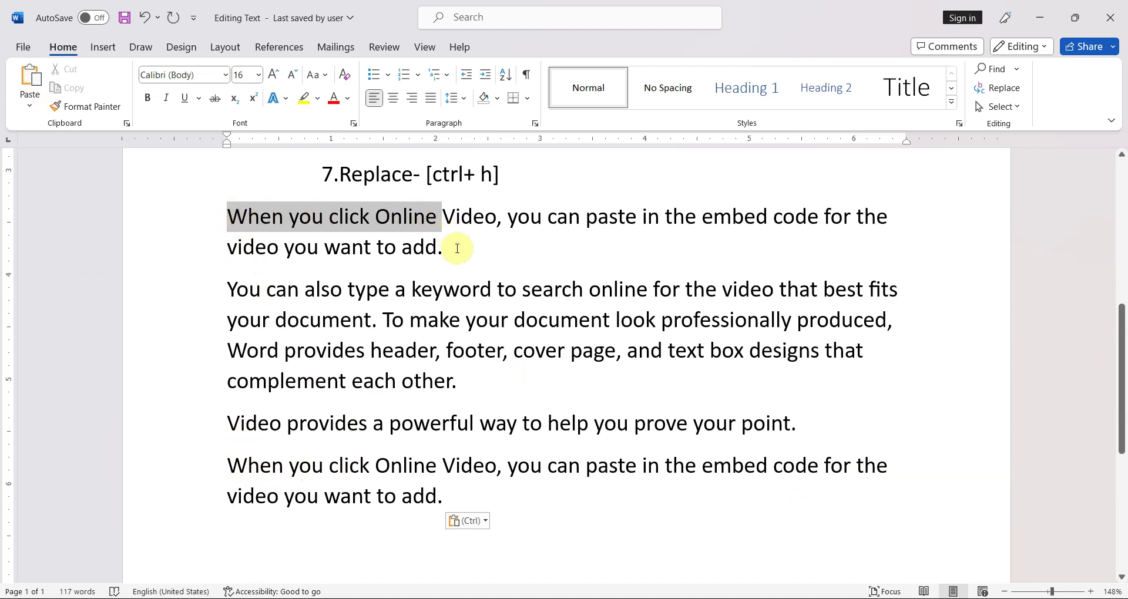
pyautogui.moveTo(232, 464); pyautogui.dragTo(763, 549)
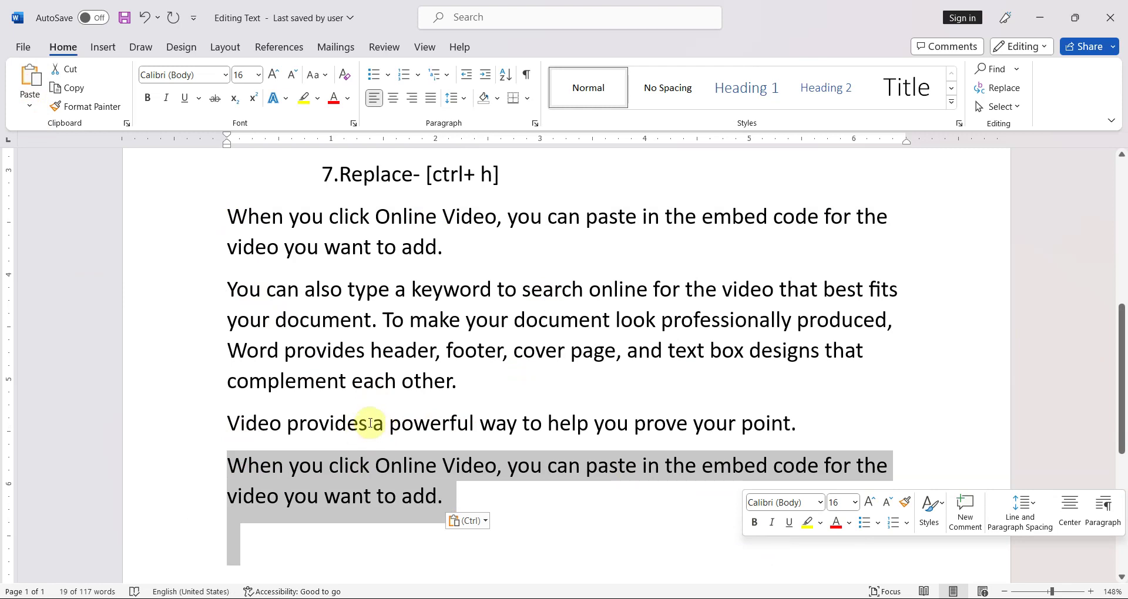
pyautogui.moveTo(1121, 341); pyautogui.dragTo(1119, 273)
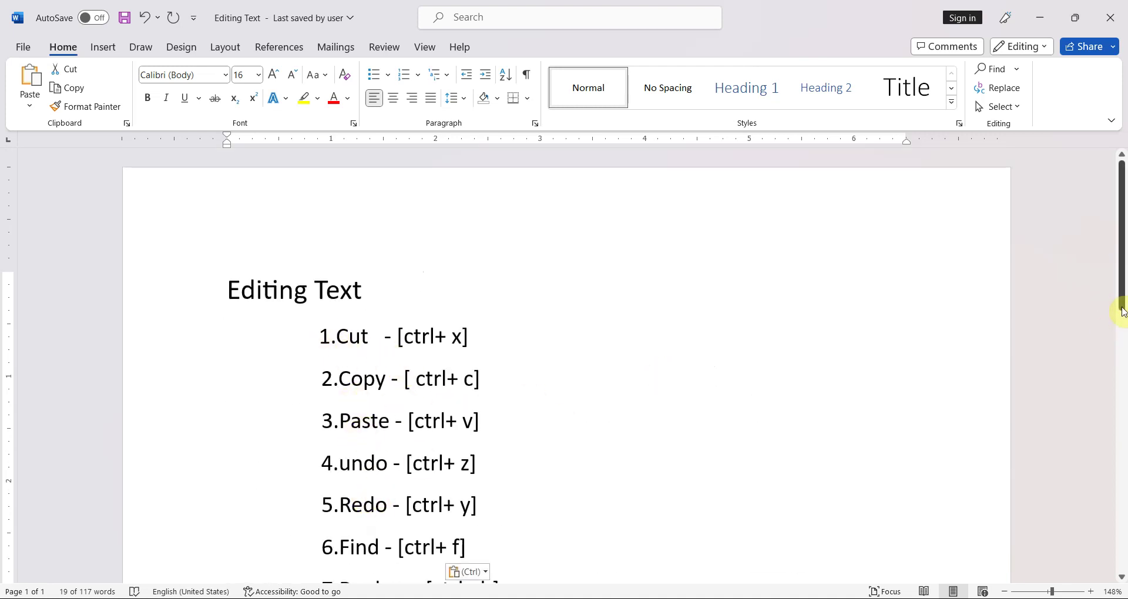
pyautogui.moveTo(1121, 305); pyautogui.dragTo(1112, 406)
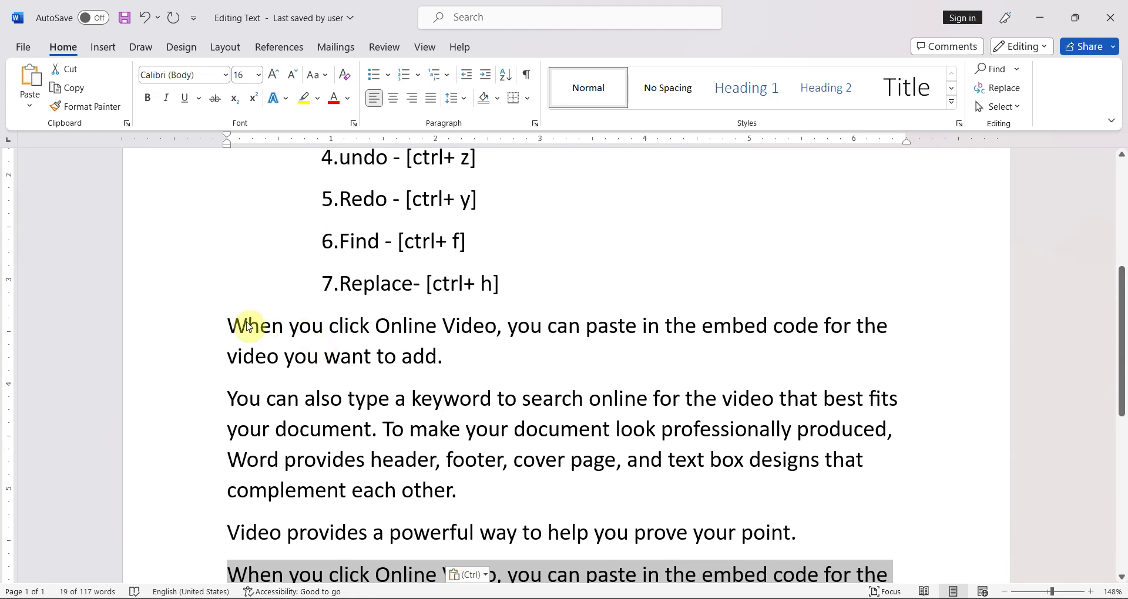
# Step: Make the first Online Video paragraph red, undo the colour, then redo it
pyautogui.click(228, 325)
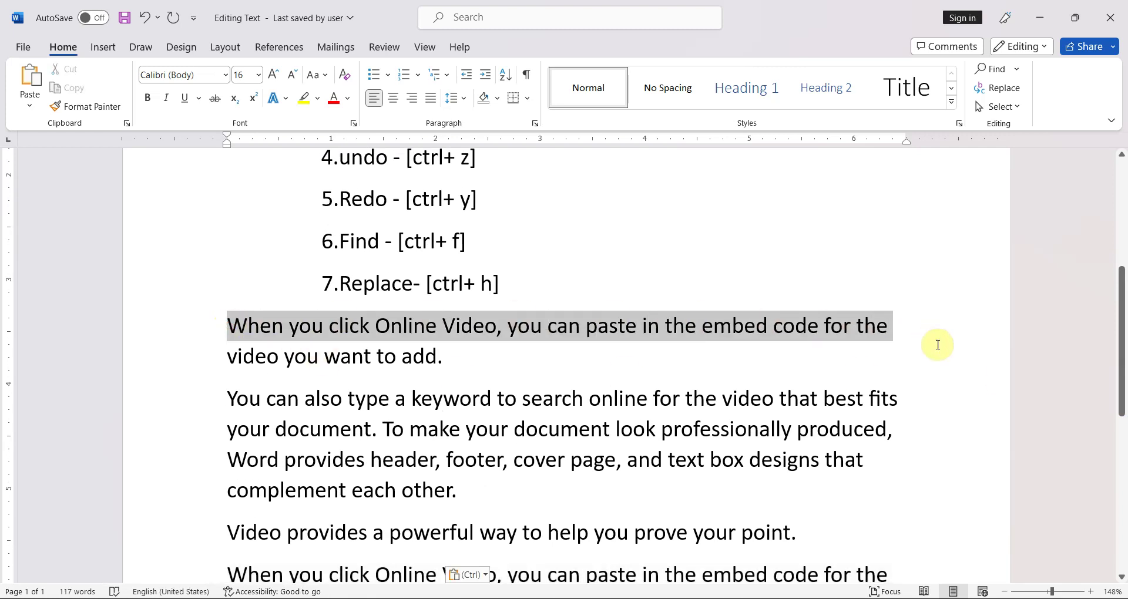
pyautogui.moveTo(697, 319); pyautogui.dragTo(934, 357)
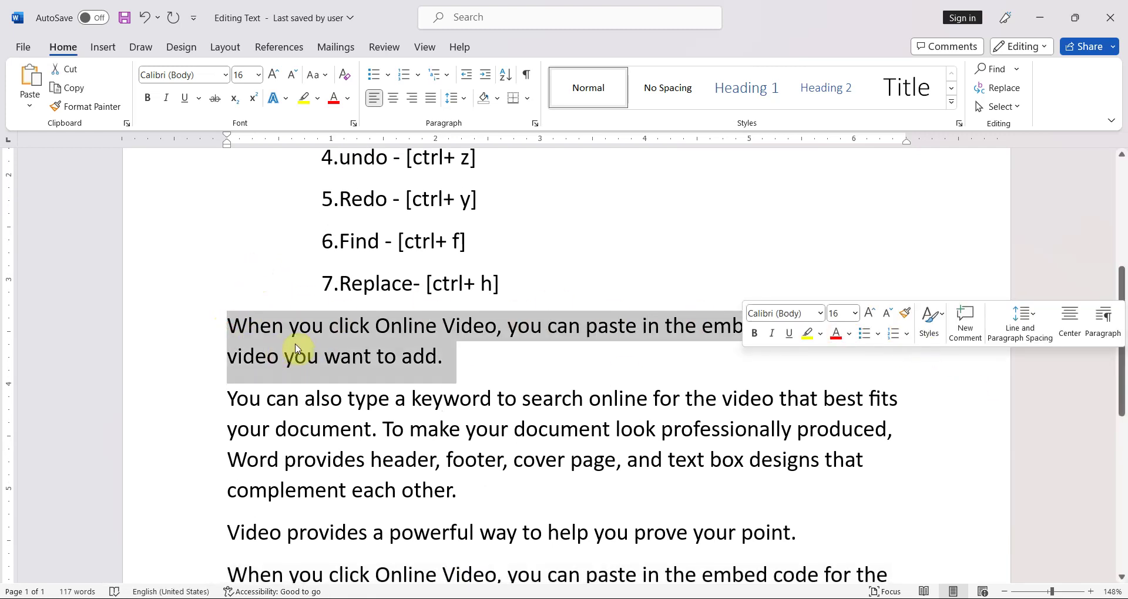
pyautogui.click(333, 100)
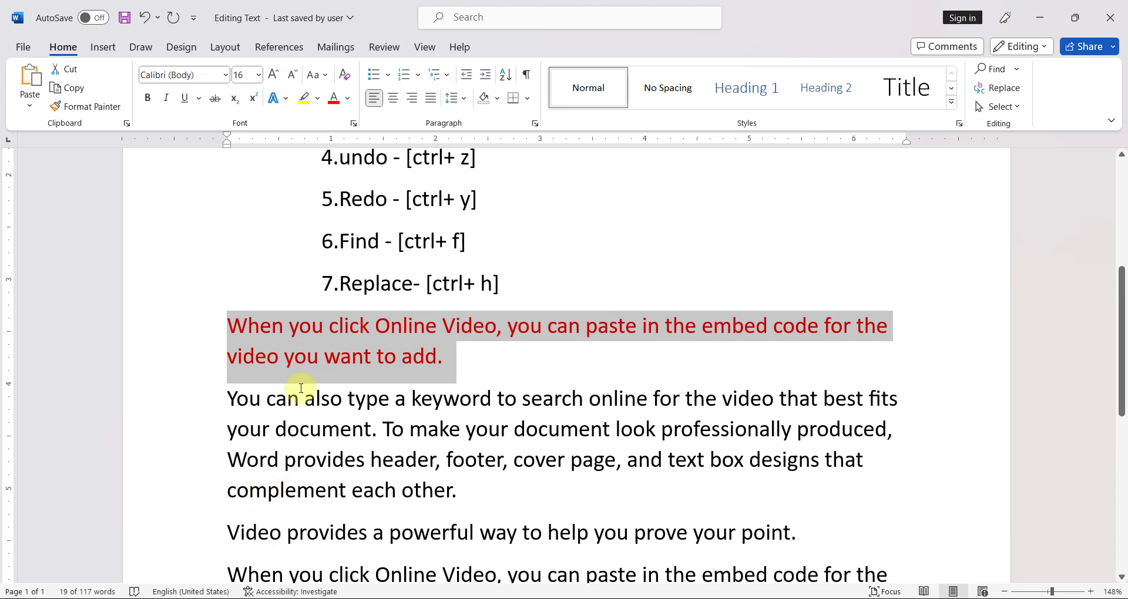
pyautogui.click(145, 24)
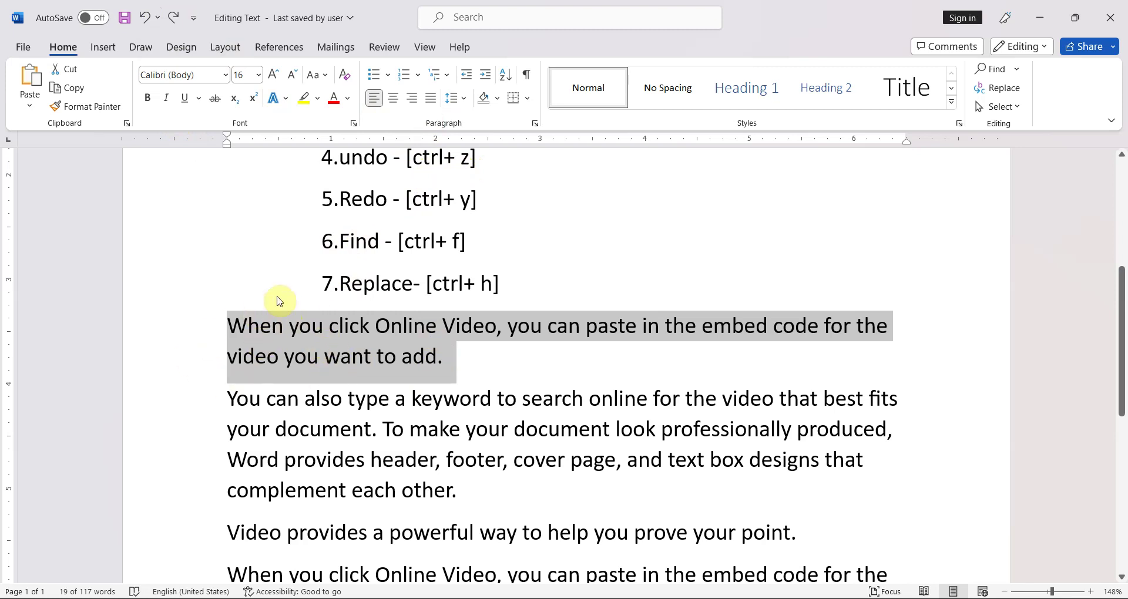
pyautogui.click(175, 19)
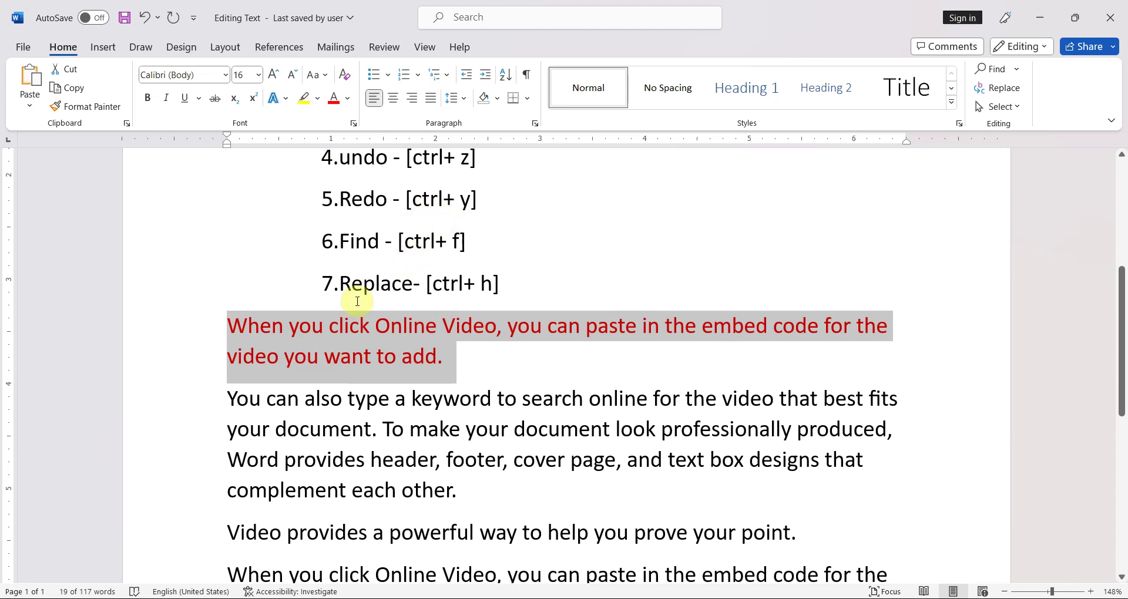
# Step: Undo and redo the red colour with Ctrl+Z and Ctrl+Y, then deselect the paragraph
pyautogui.hotkey('ctrl', 'z')
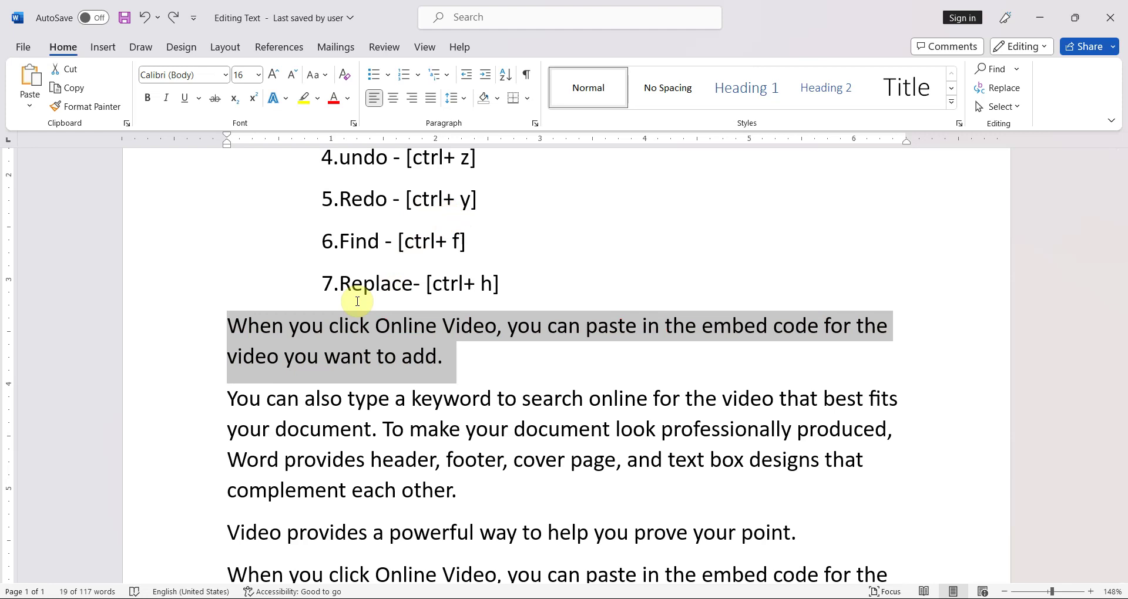
pyautogui.hotkey('ctrl', 'y')
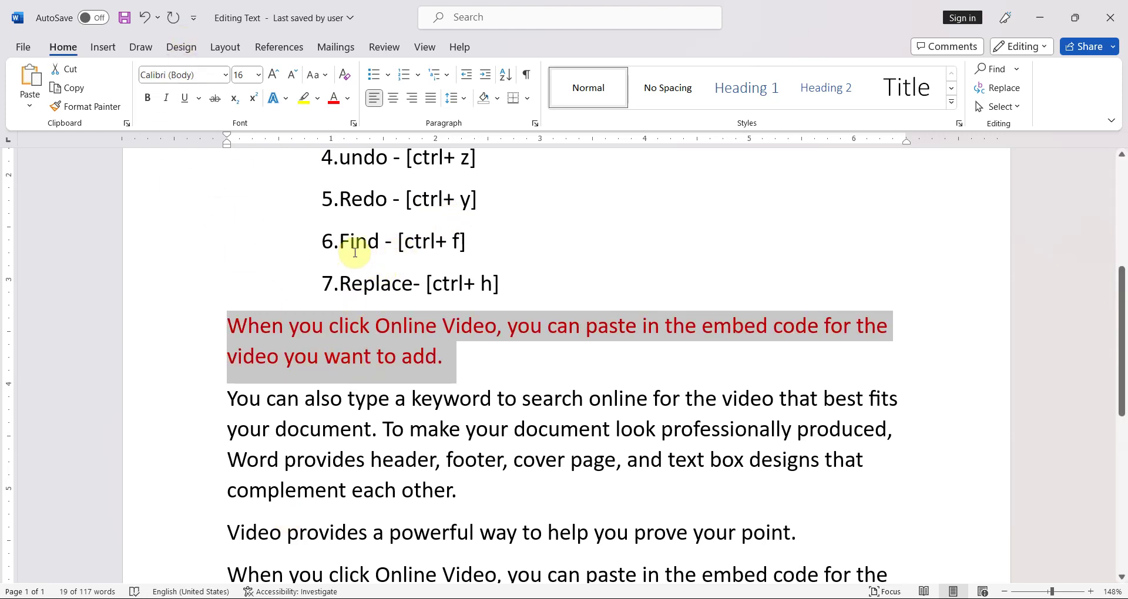
pyautogui.click(441, 459)
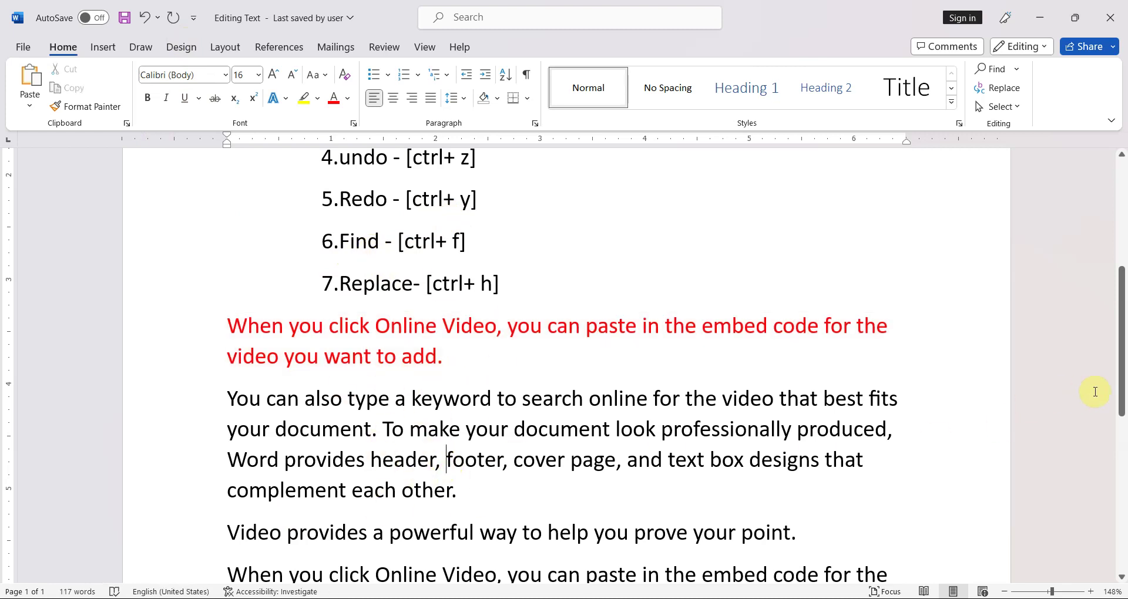
pyautogui.moveTo(1115, 393); pyautogui.dragTo(1118, 427)
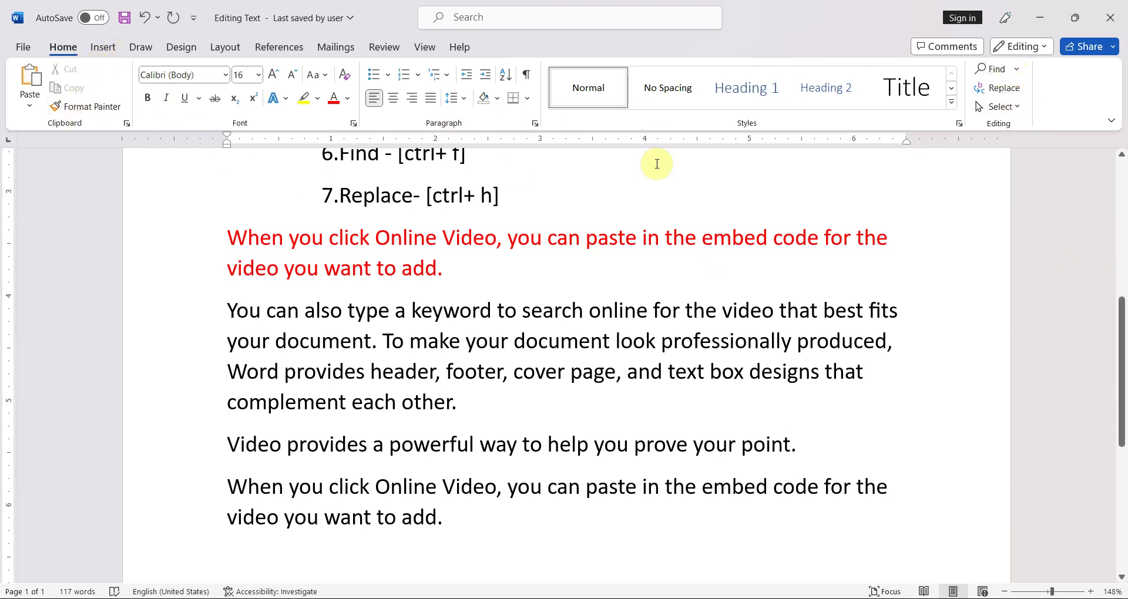
pyautogui.moveTo(1121, 352); pyautogui.dragTo(1120, 329)
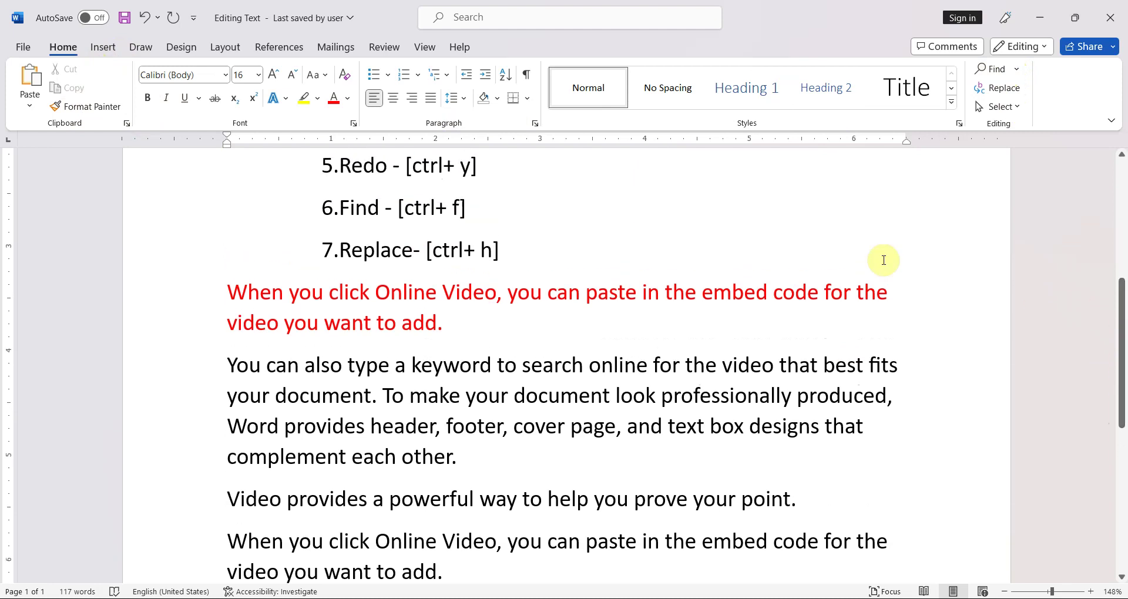
pyautogui.click(992, 69)
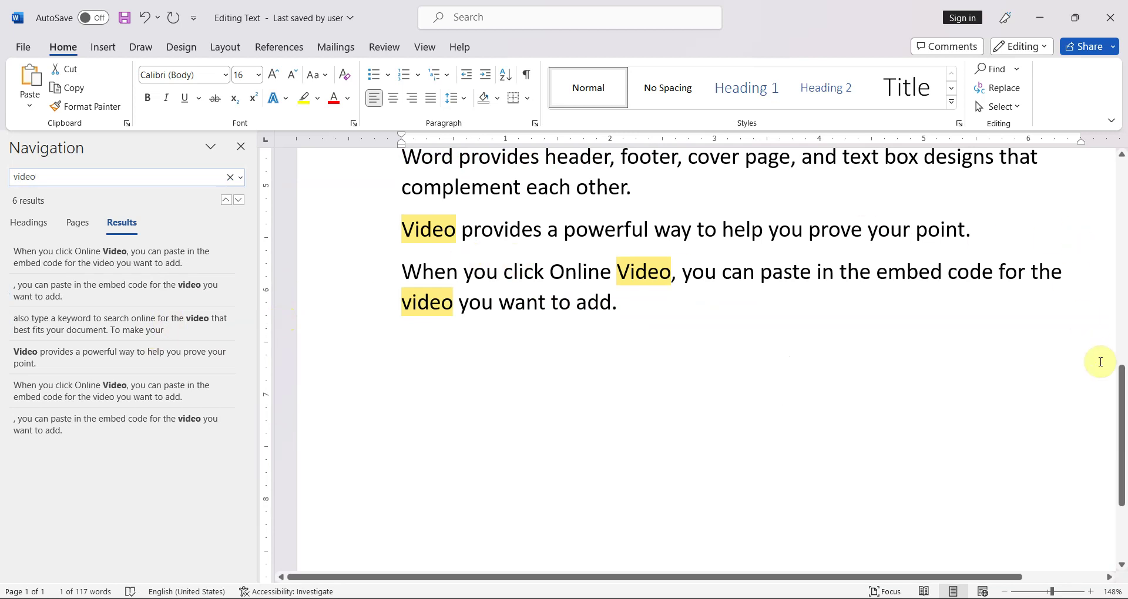
pyautogui.moveTo(1122, 407)
pyautogui.mouseDown()
pyautogui.moveTo(1122, 334)
pyautogui.moveTo(1104, 320)
pyautogui.mouseUp()
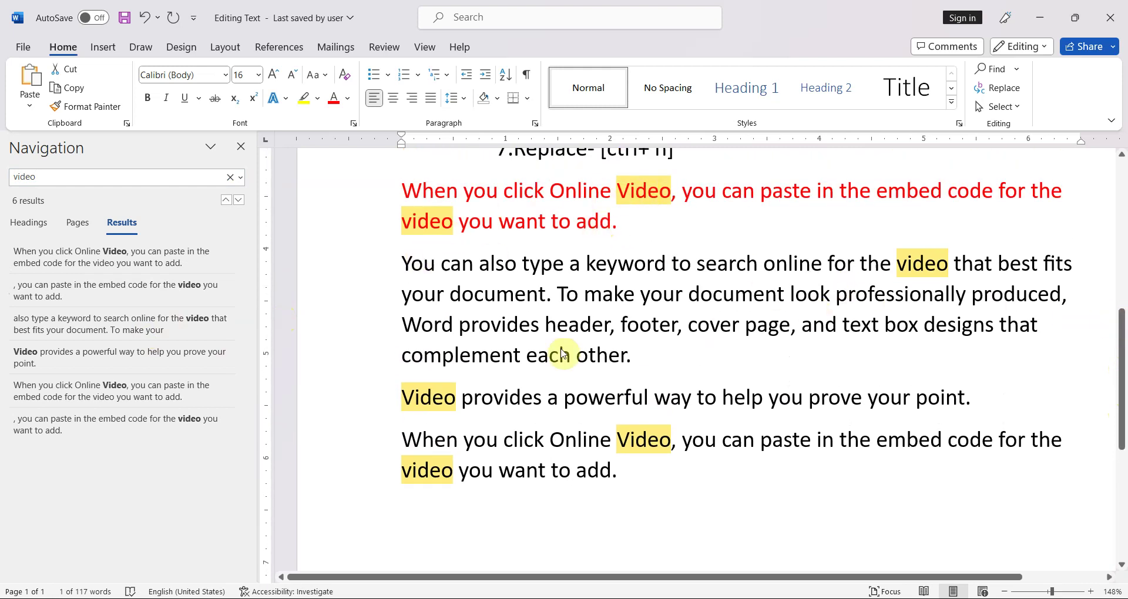
pyautogui.click(241, 147)
# Step: Open Advanced Find from the Find dropdown on the Home tab
pyautogui.click(1015, 69)
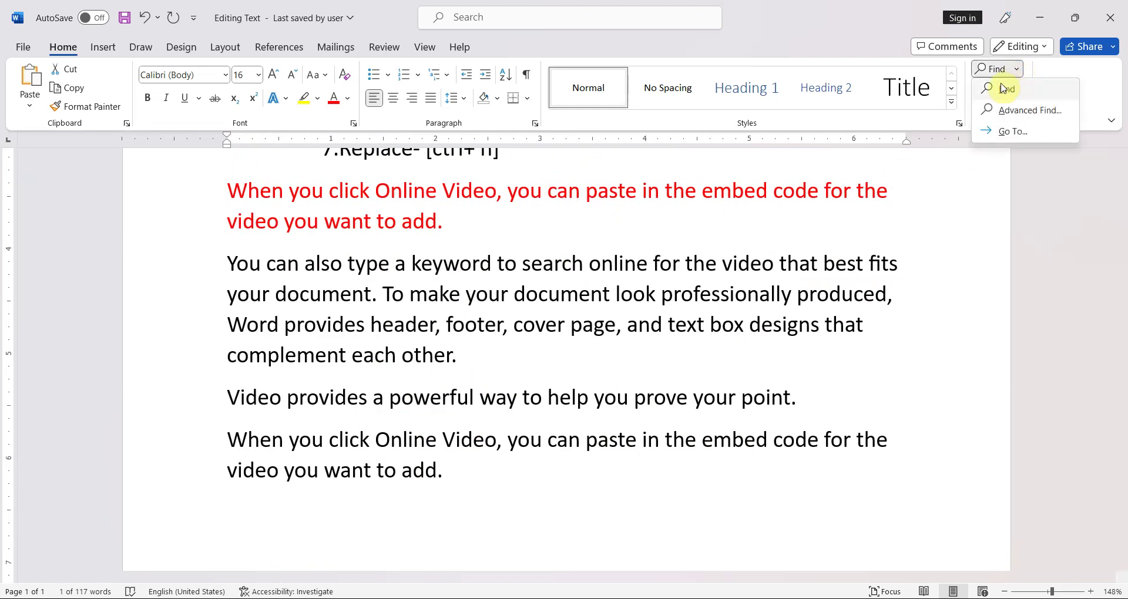
pyautogui.click(1019, 119)
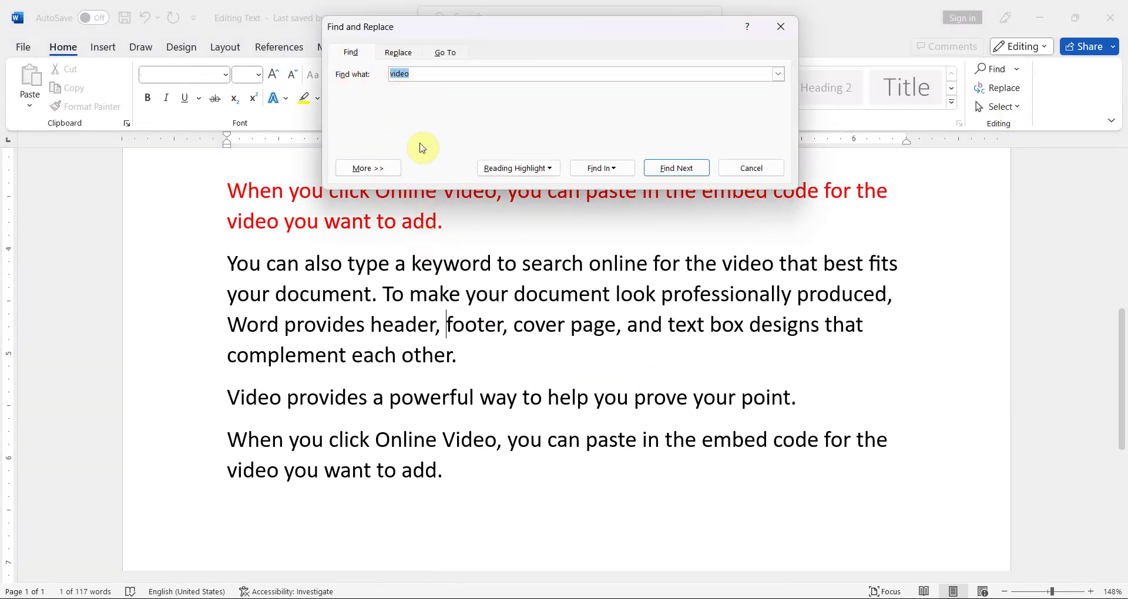
# Step: Step through the 'video' matches with Find Next until Word reports the search finished
pyautogui.click(418, 74)
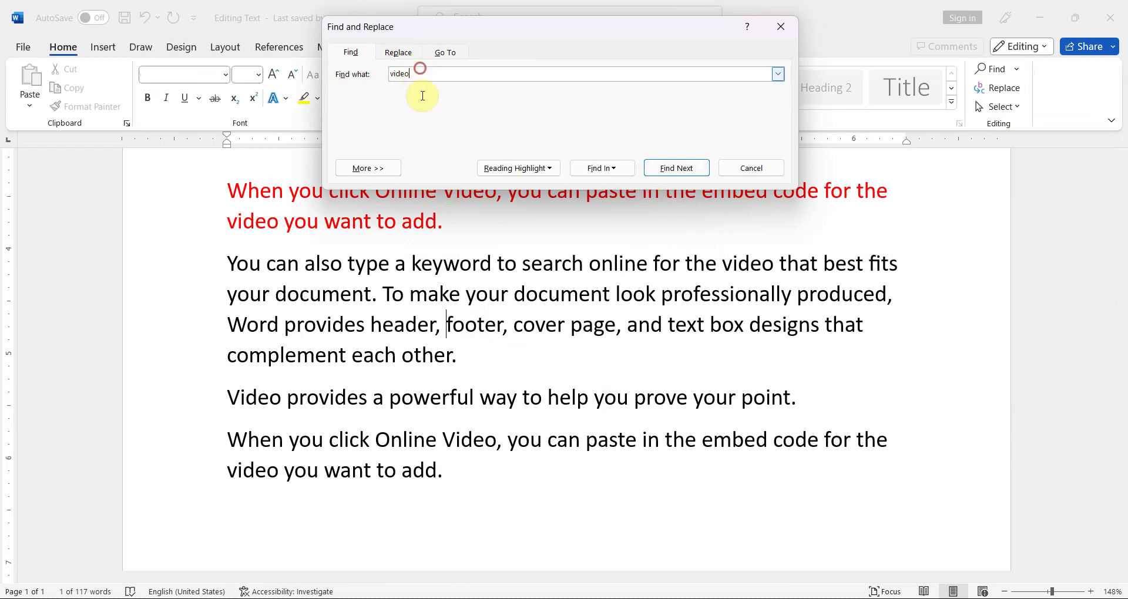
pyautogui.click(682, 169)
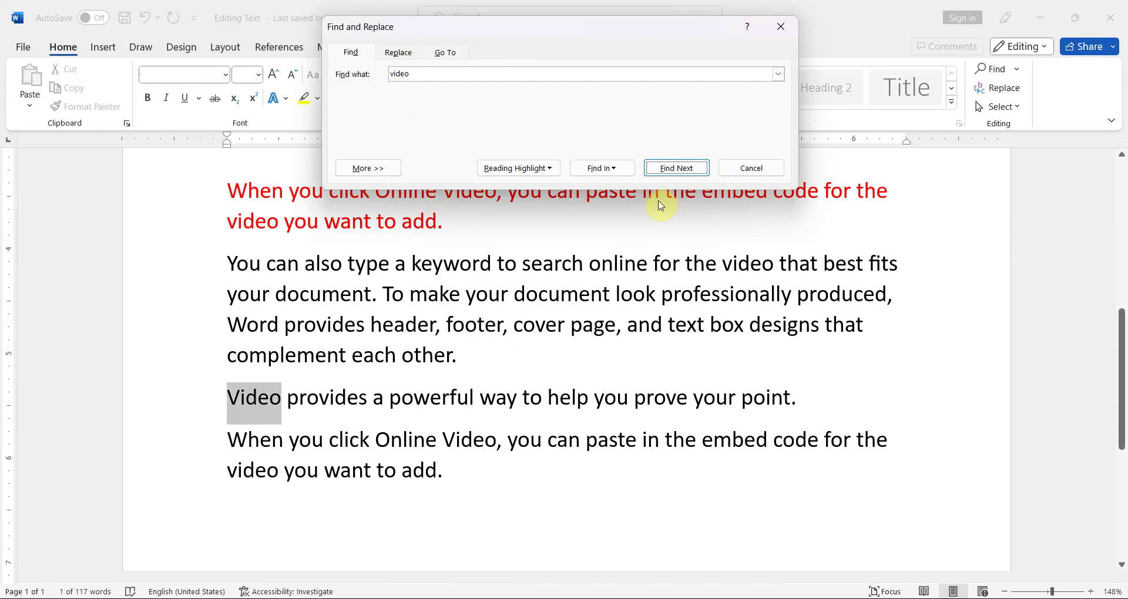
pyautogui.moveTo(660, 21)
pyautogui.mouseDown()
pyautogui.moveTo(919, 65)
pyautogui.moveTo(756, 35)
pyautogui.mouseUp()
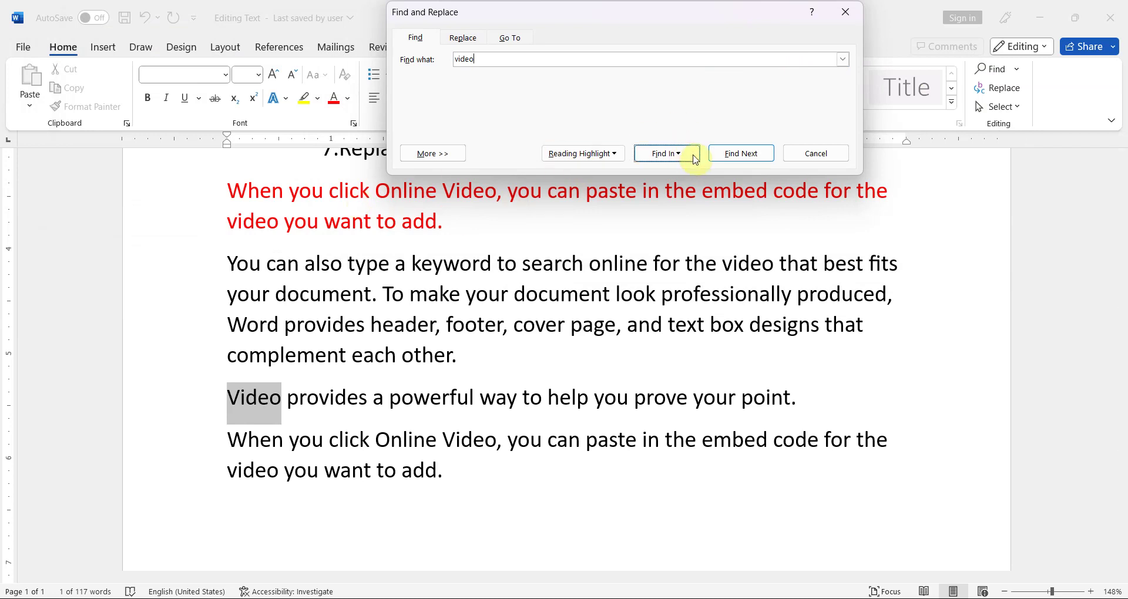
pyautogui.click(743, 154)
pyautogui.click(744, 155)
pyautogui.click(744, 154)
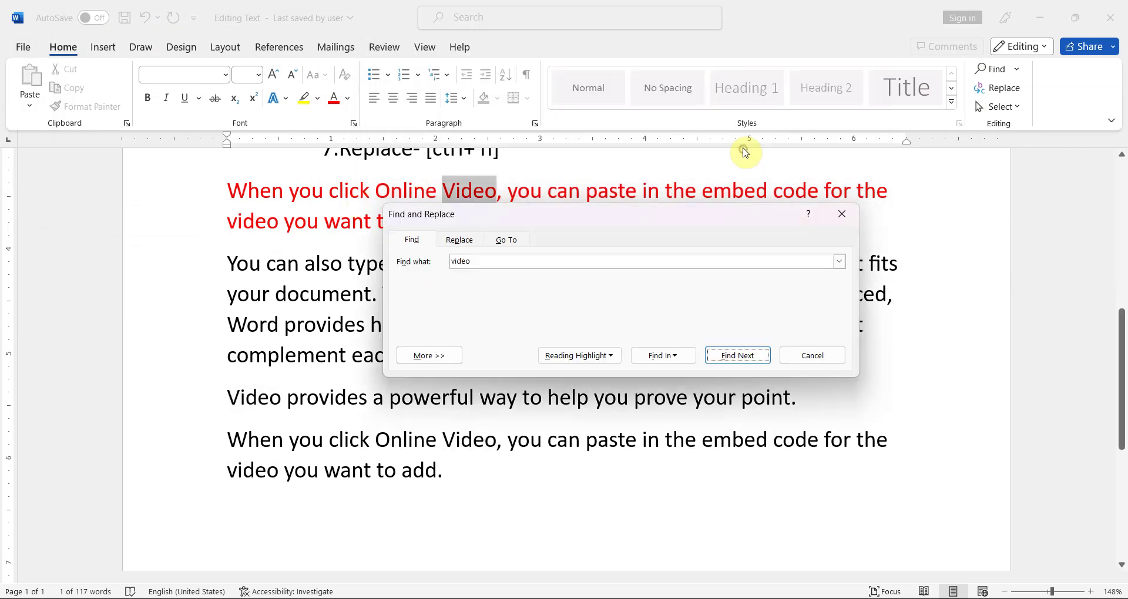
pyautogui.click(735, 356)
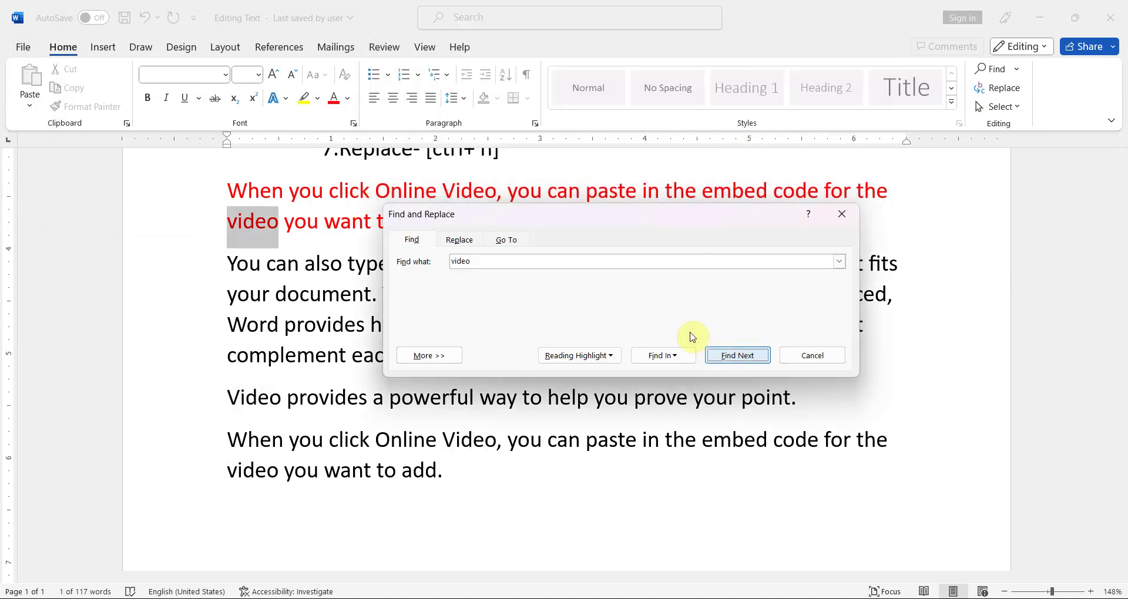
pyautogui.click(743, 356)
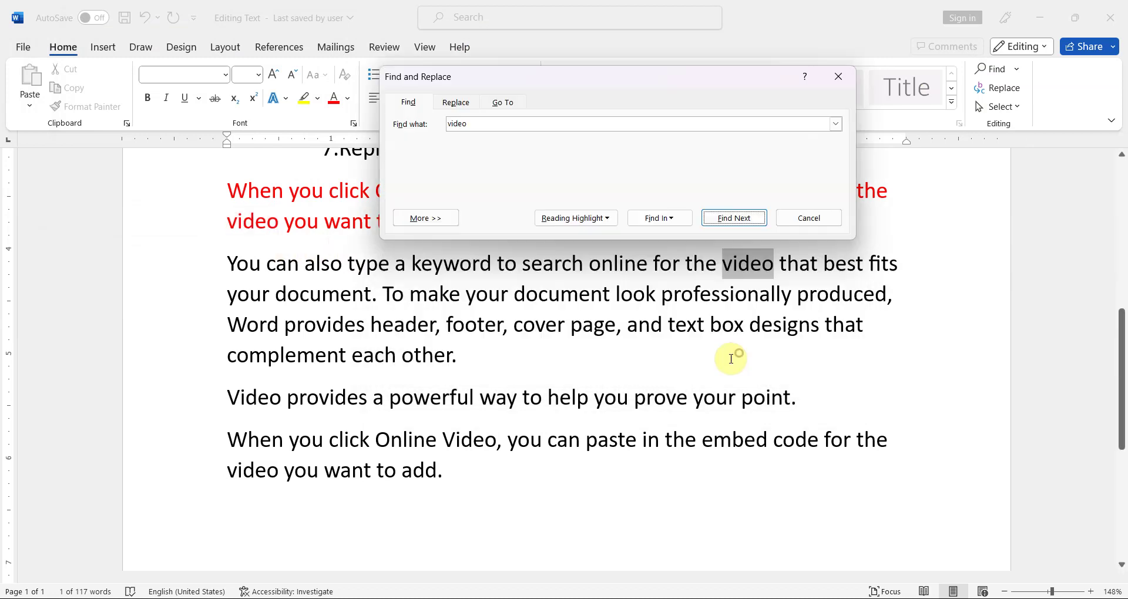
pyautogui.click(733, 219)
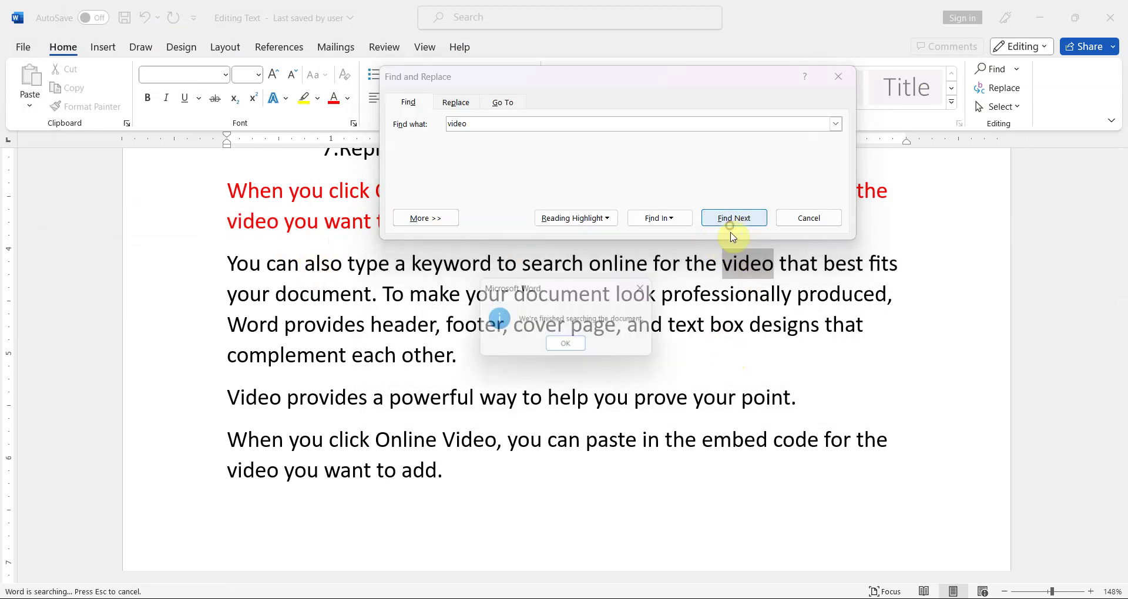
pyautogui.click(572, 345)
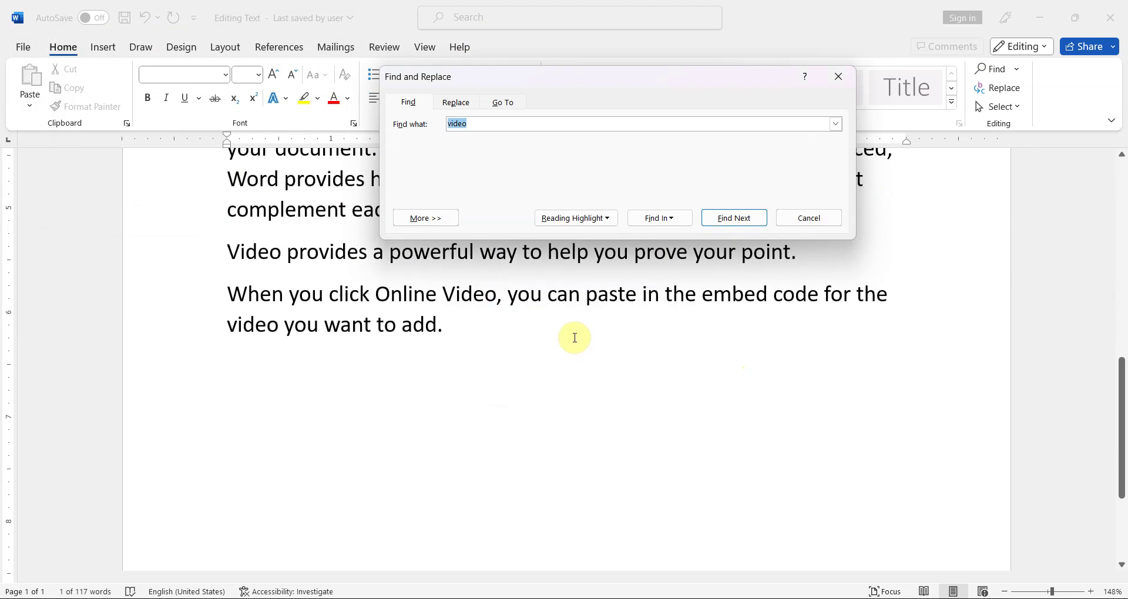
# Step: Keep cycling through the 'video' matches back to the red paragraph
pyautogui.click(741, 218)
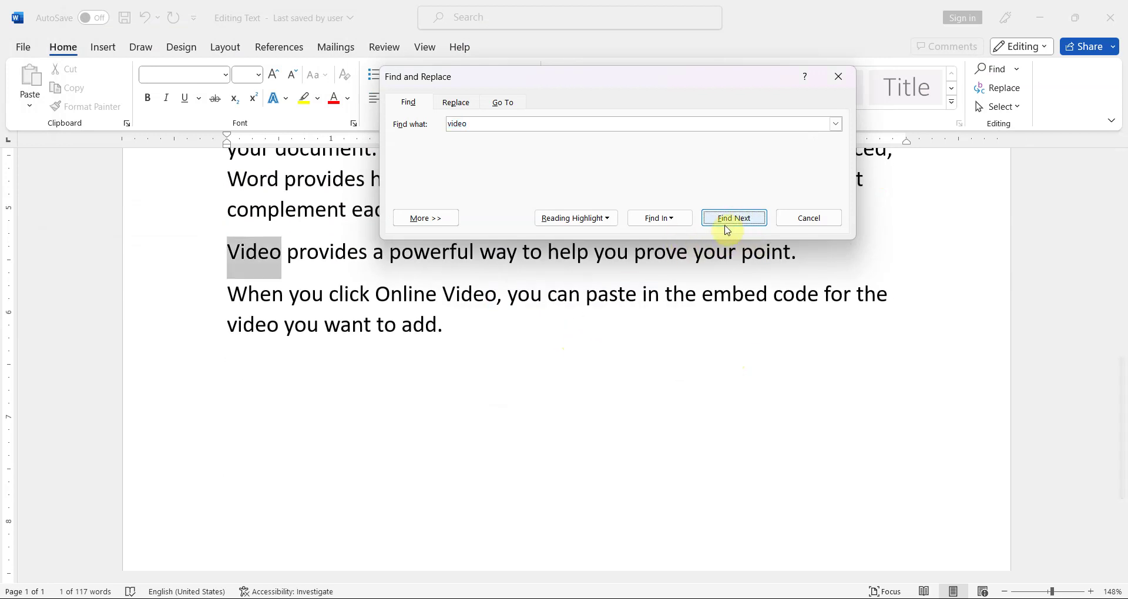
pyautogui.click(724, 221)
pyautogui.click(723, 218)
pyautogui.click(730, 218)
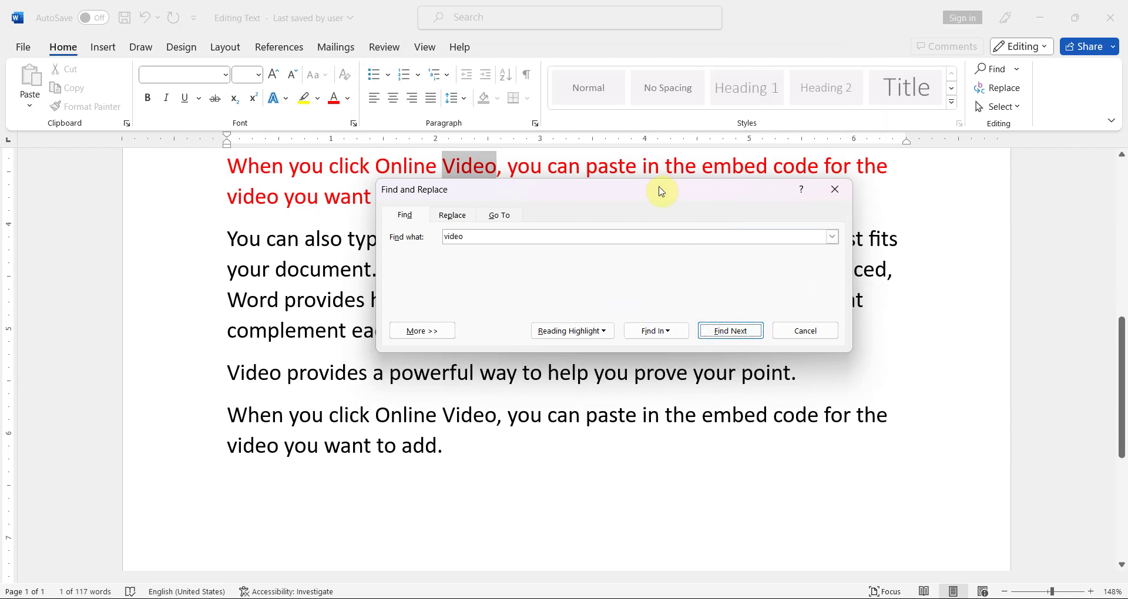
pyautogui.moveTo(662, 189); pyautogui.dragTo(700, 421)
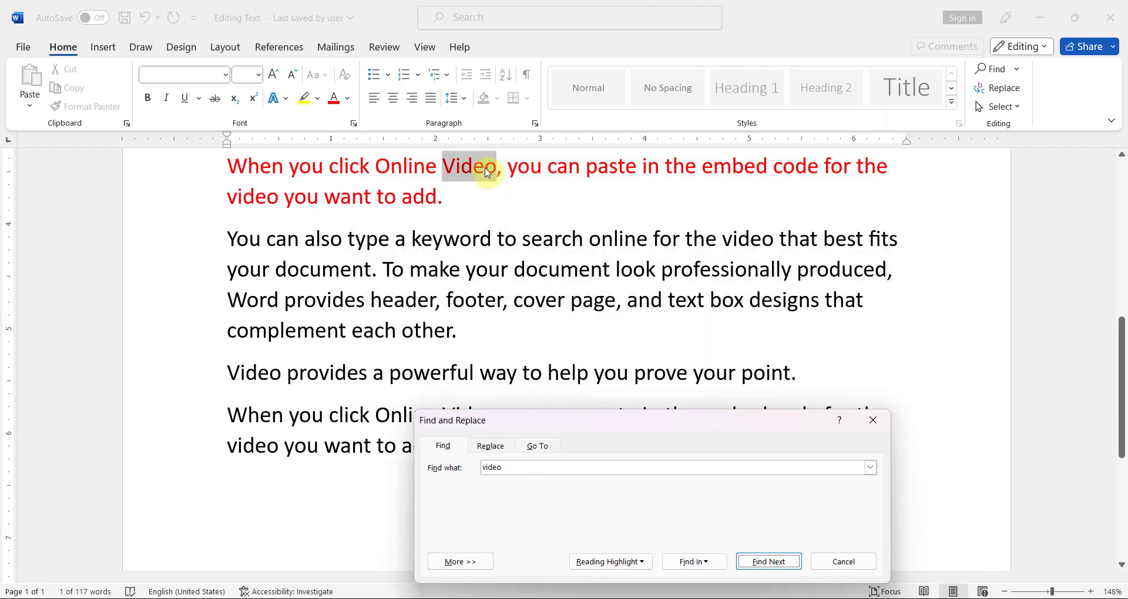
pyautogui.moveTo(624, 427); pyautogui.dragTo(659, 294)
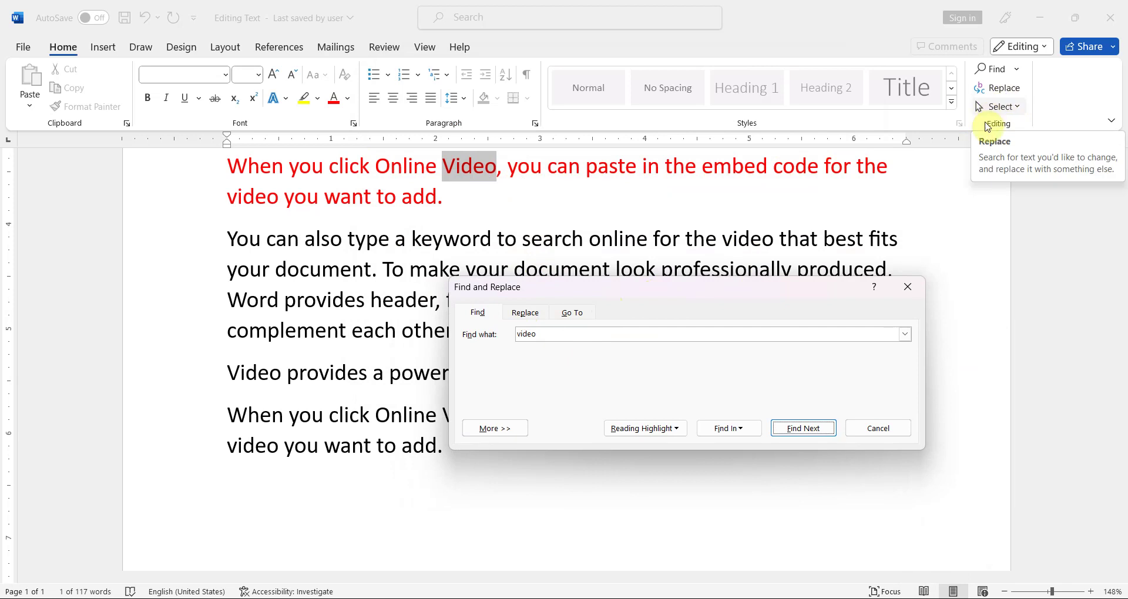
# Step: Switch to Replace and enter 'picture' as the replacement for 'Video'
pyautogui.click(884, 429)
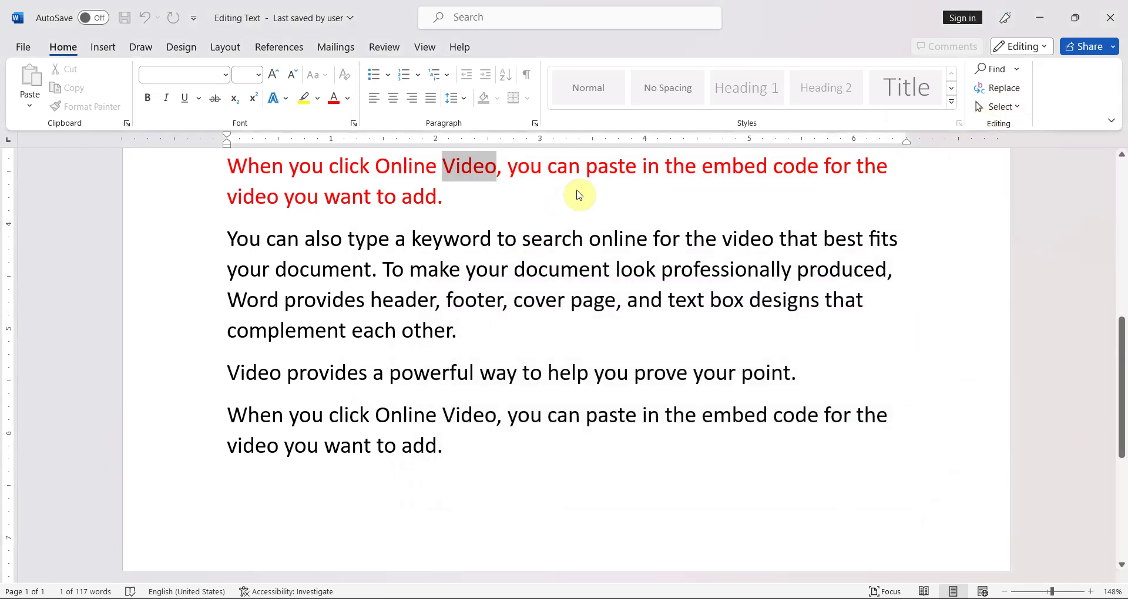
pyautogui.click(1006, 92)
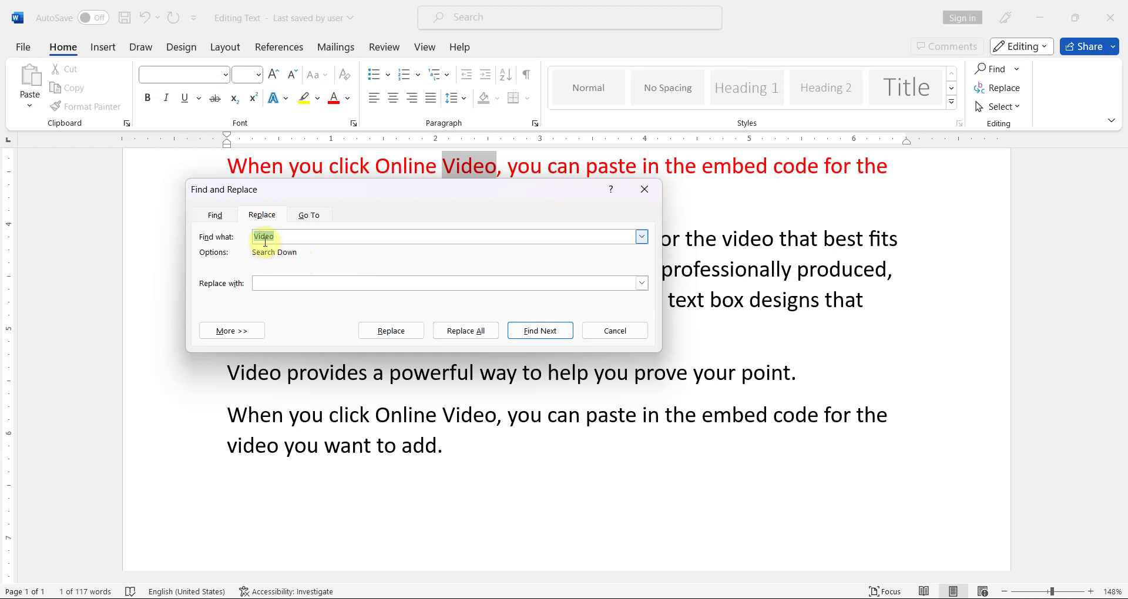
pyautogui.click(267, 285)
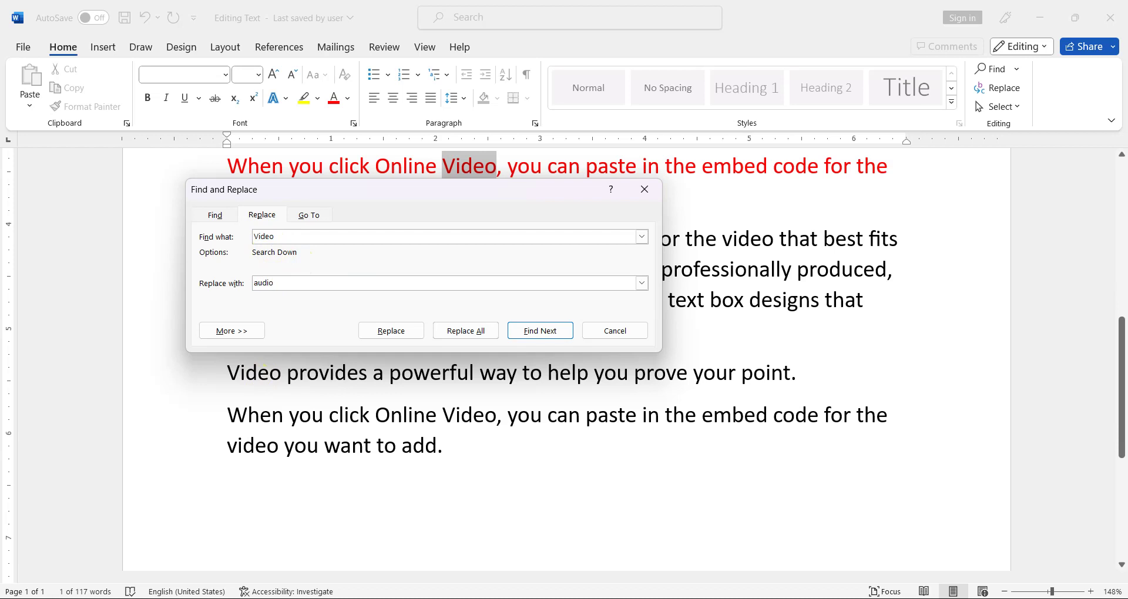
pyautogui.write('picture')
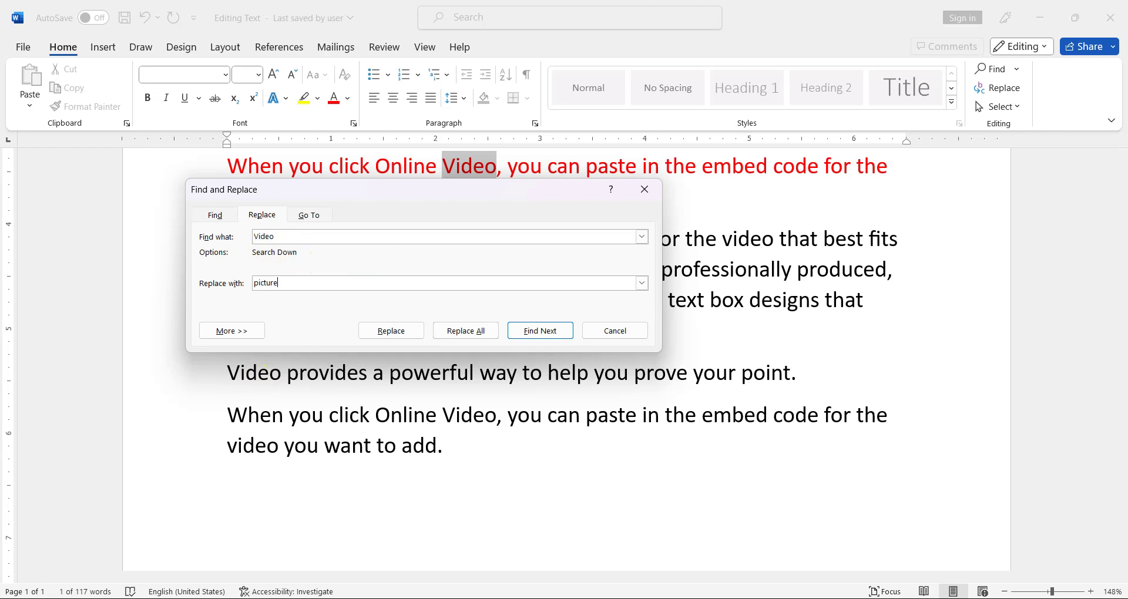
pyautogui.moveTo(410, 202)
pyautogui.mouseDown()
pyautogui.moveTo(390, 437)
pyautogui.moveTo(360, 354)
pyautogui.moveTo(387, 367)
pyautogui.mouseUp()
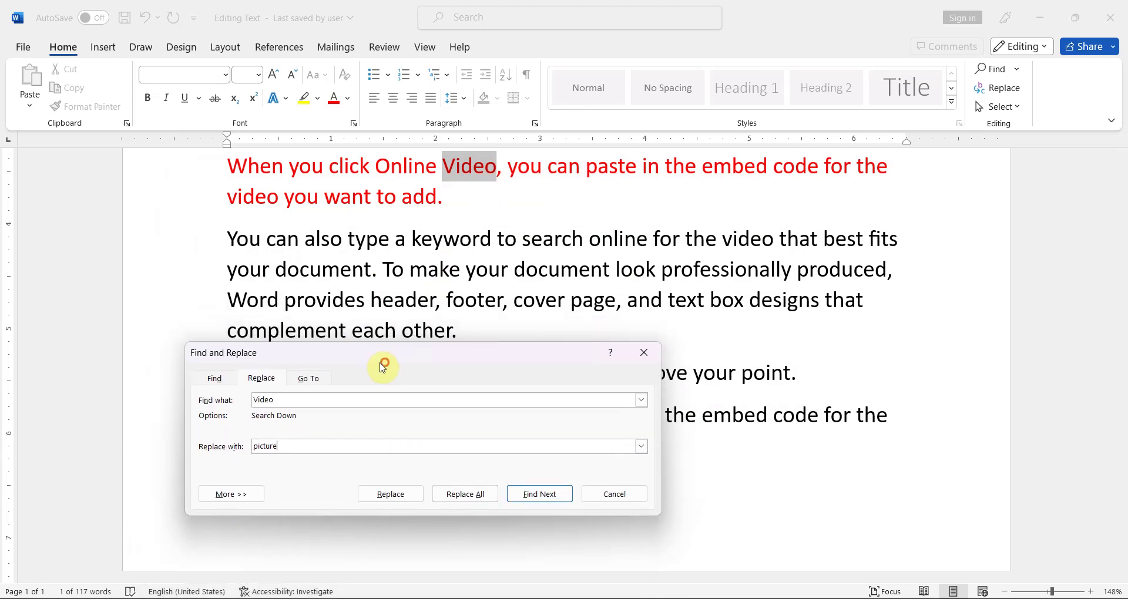
# Step: Replace only the lowercase 'video' ending the red sentence with 'picture'
pyautogui.click(538, 495)
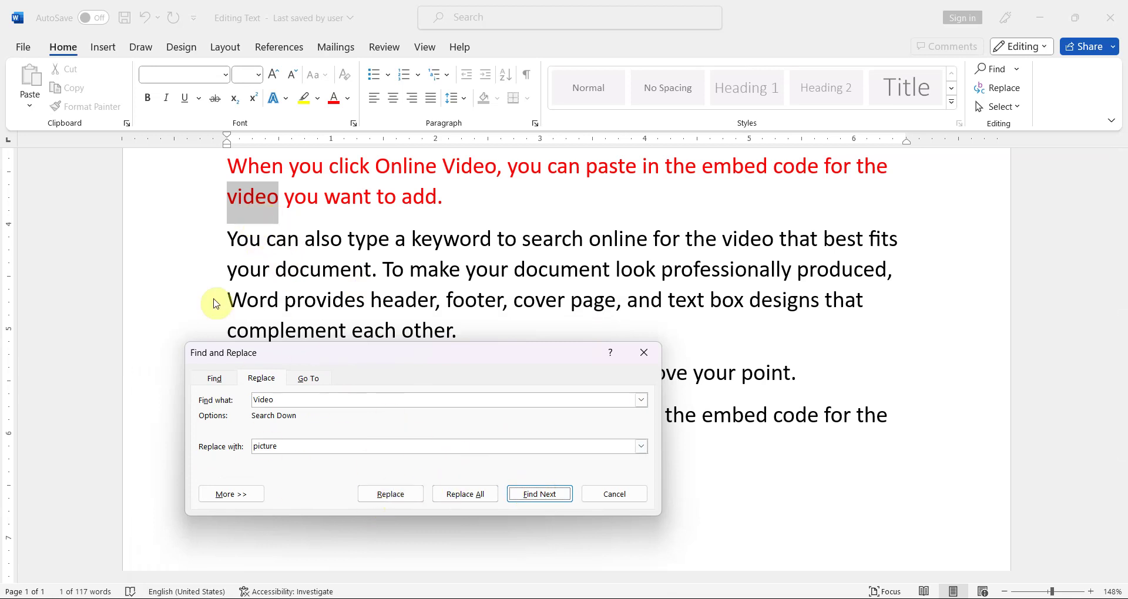
pyautogui.click(398, 497)
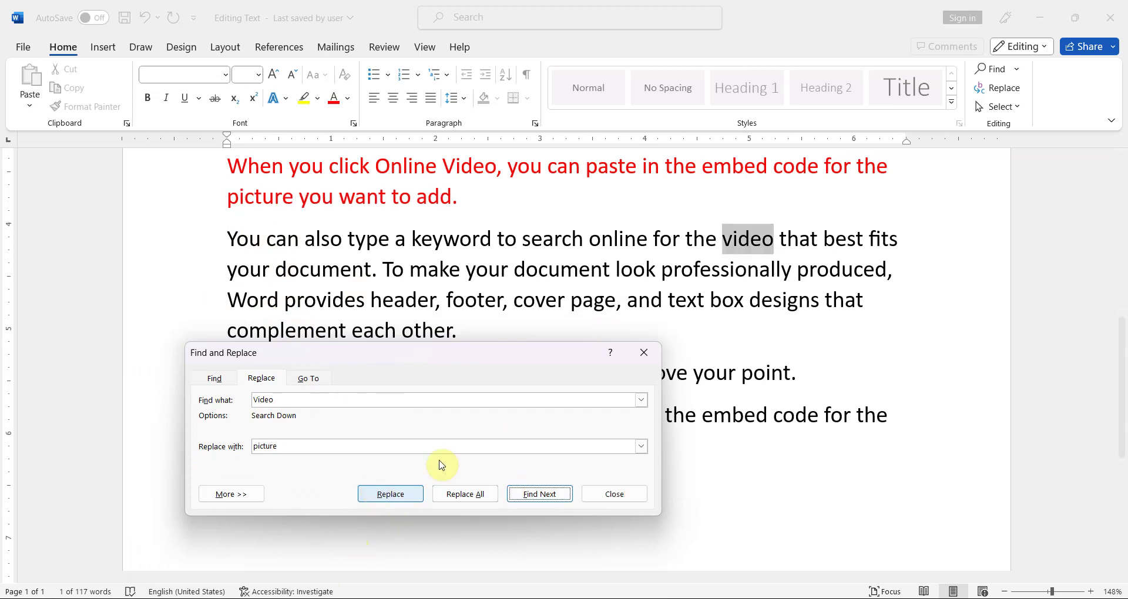
pyautogui.click(543, 498)
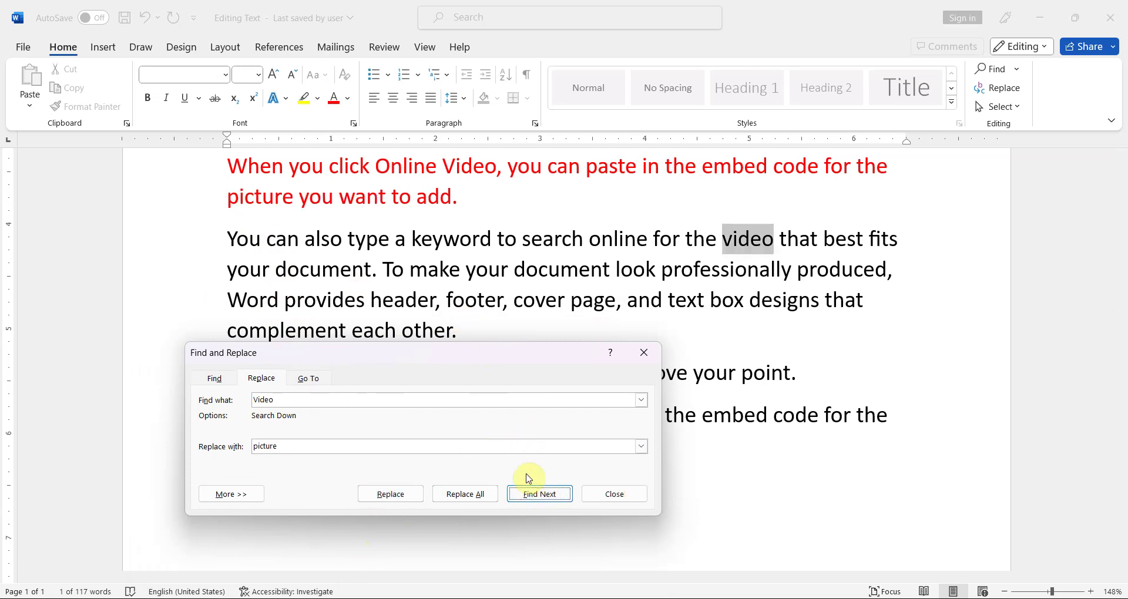
# Step: Replace All remaining 'Video' with 'picture' (5 changes), then close the dialog
pyautogui.moveTo(491, 357); pyautogui.dragTo(510, 373)
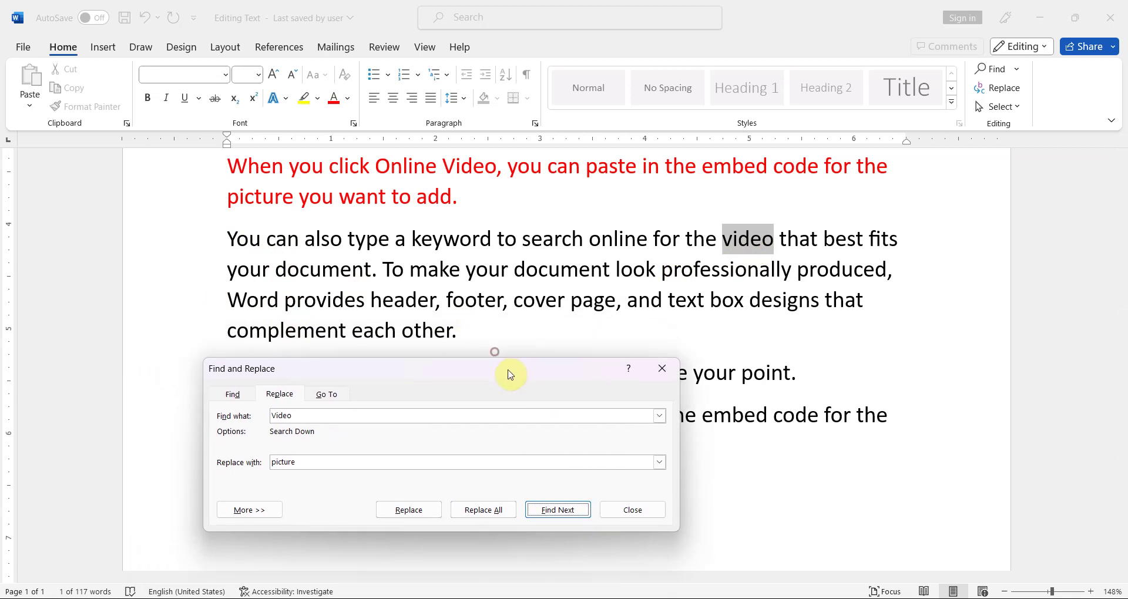
pyautogui.click(480, 517)
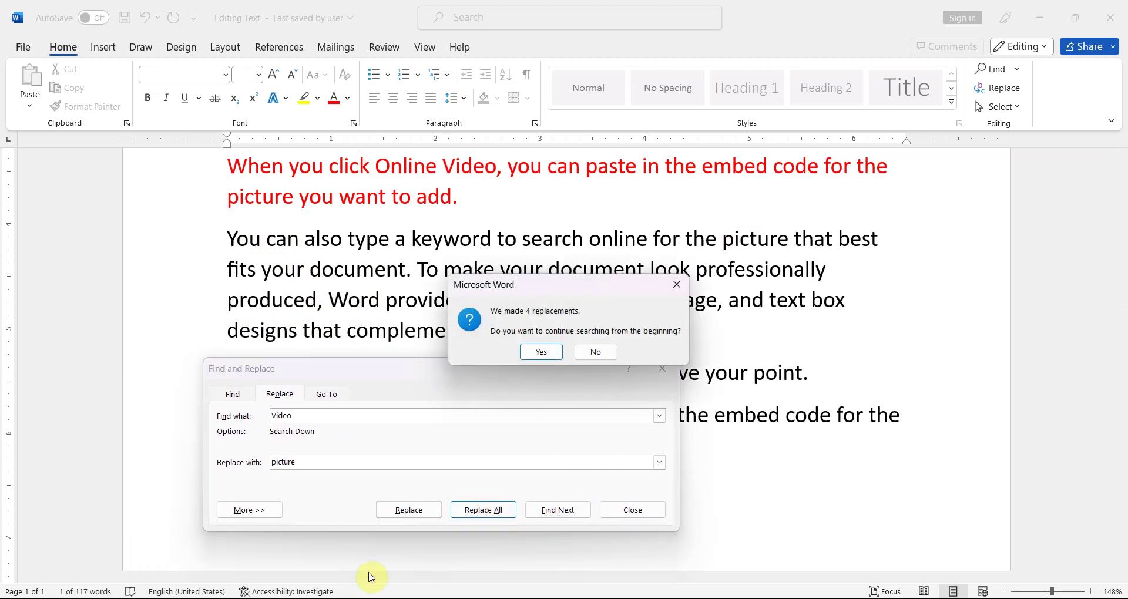
pyautogui.click(541, 352)
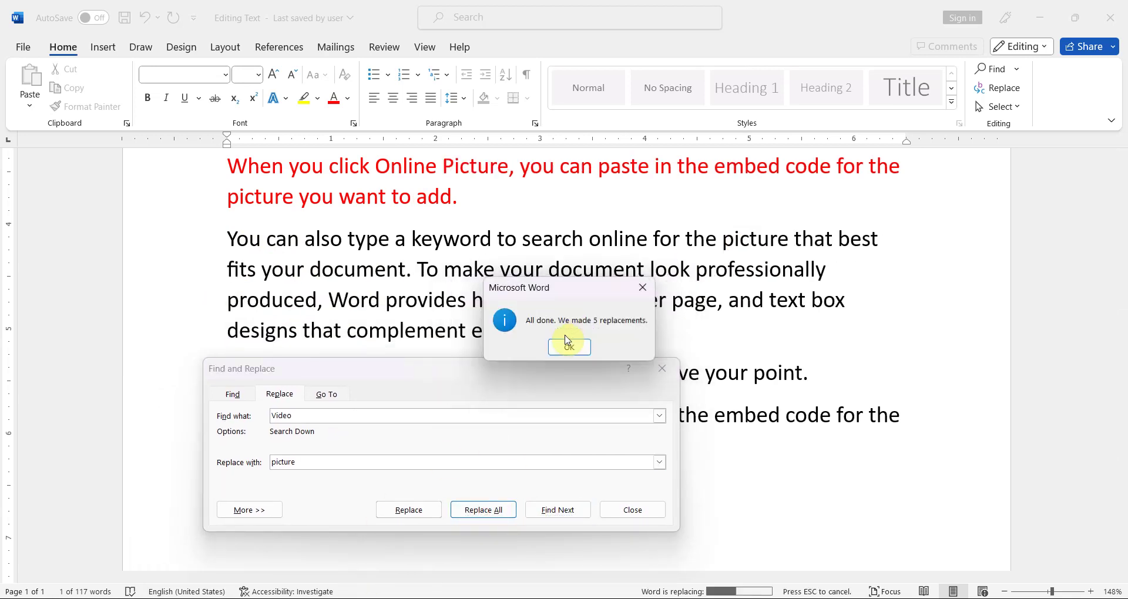
pyautogui.click(567, 351)
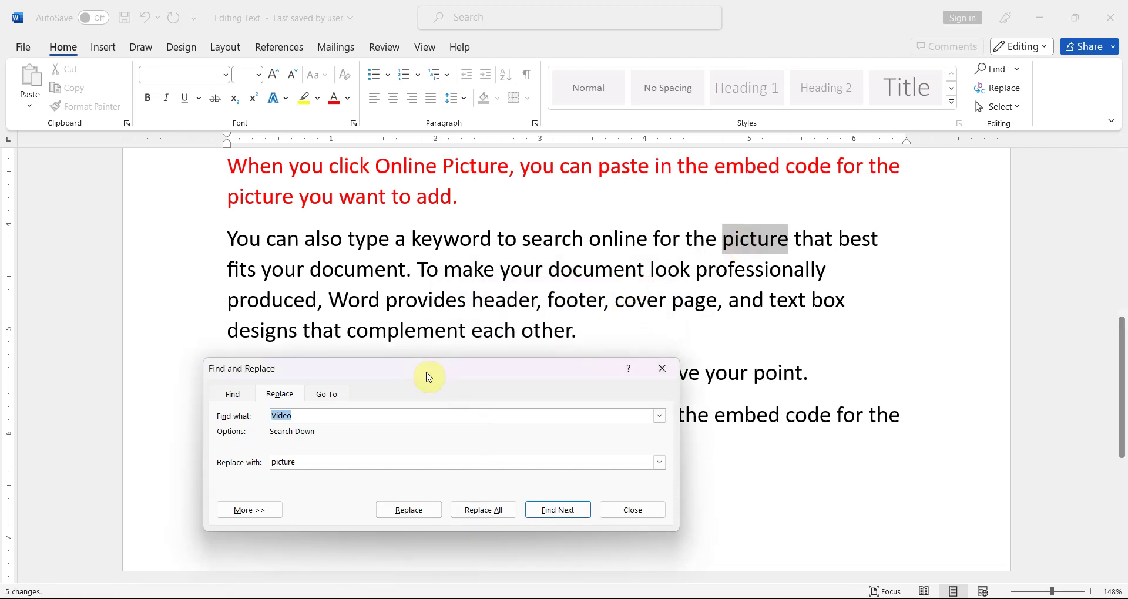
pyautogui.moveTo(460, 367); pyautogui.dragTo(509, 451)
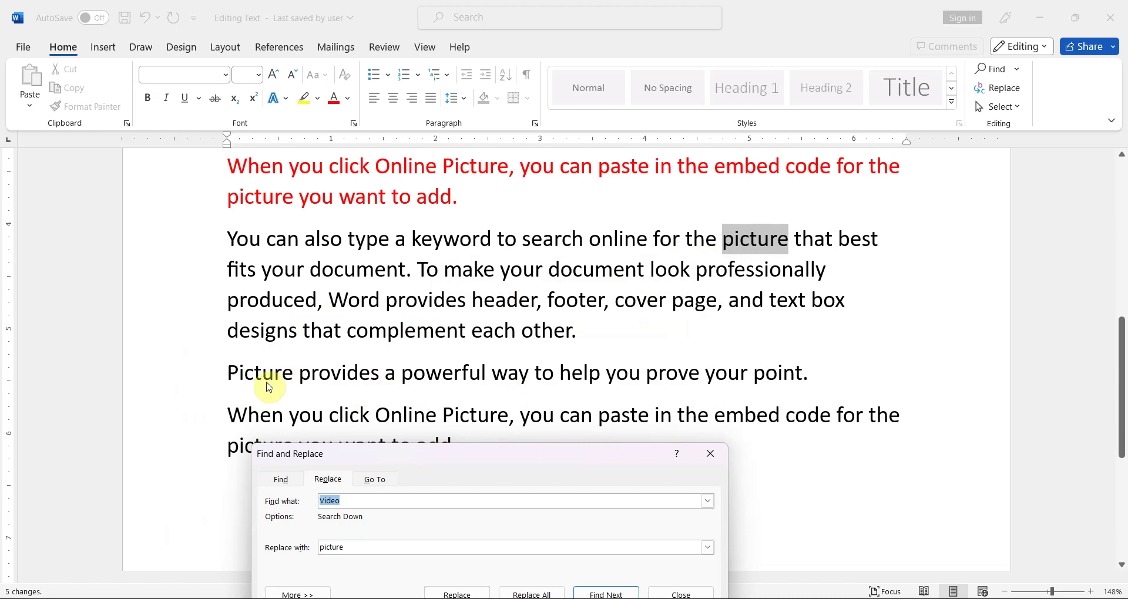
pyautogui.moveTo(495, 458)
pyautogui.mouseDown()
pyautogui.moveTo(811, 308)
pyautogui.moveTo(507, 466)
pyautogui.mouseUp()
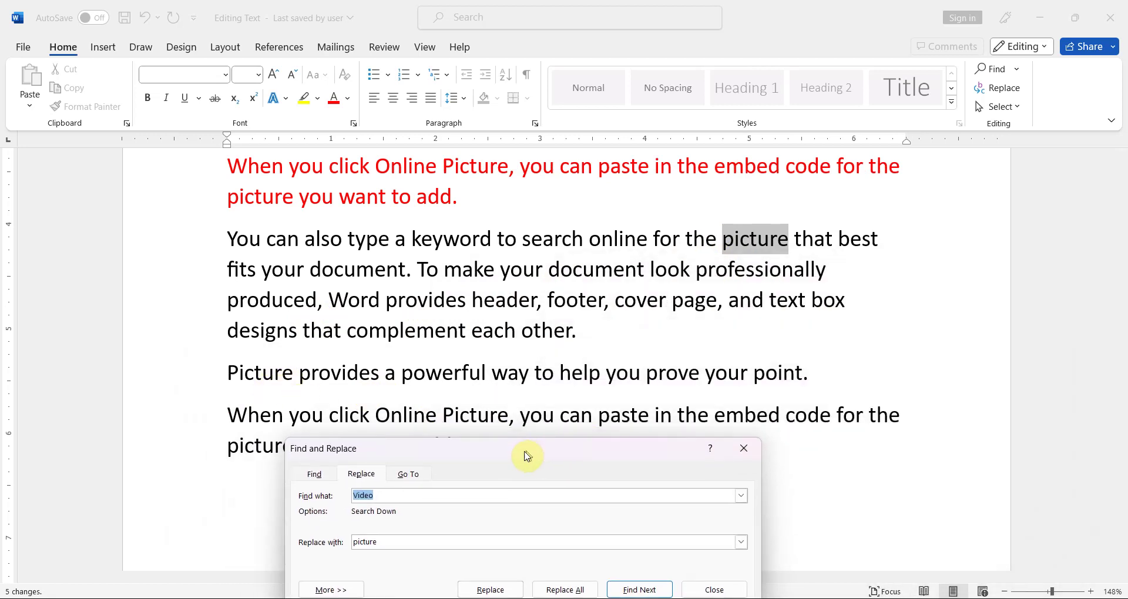
pyautogui.moveTo(506, 466); pyautogui.dragTo(479, 452)
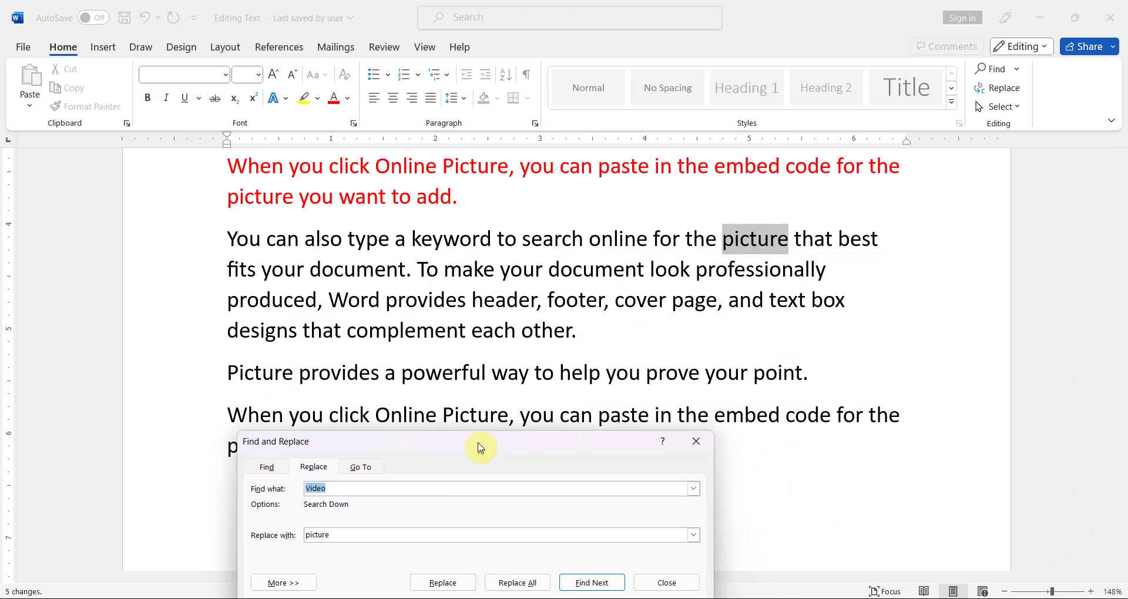
pyautogui.click(442, 586)
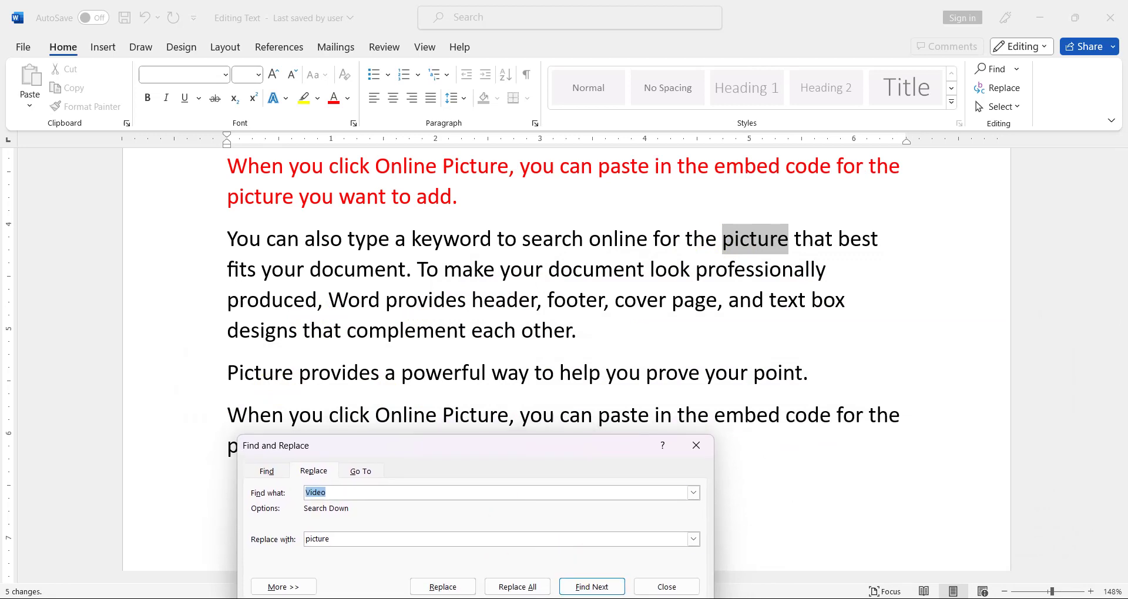
pyautogui.click(668, 586)
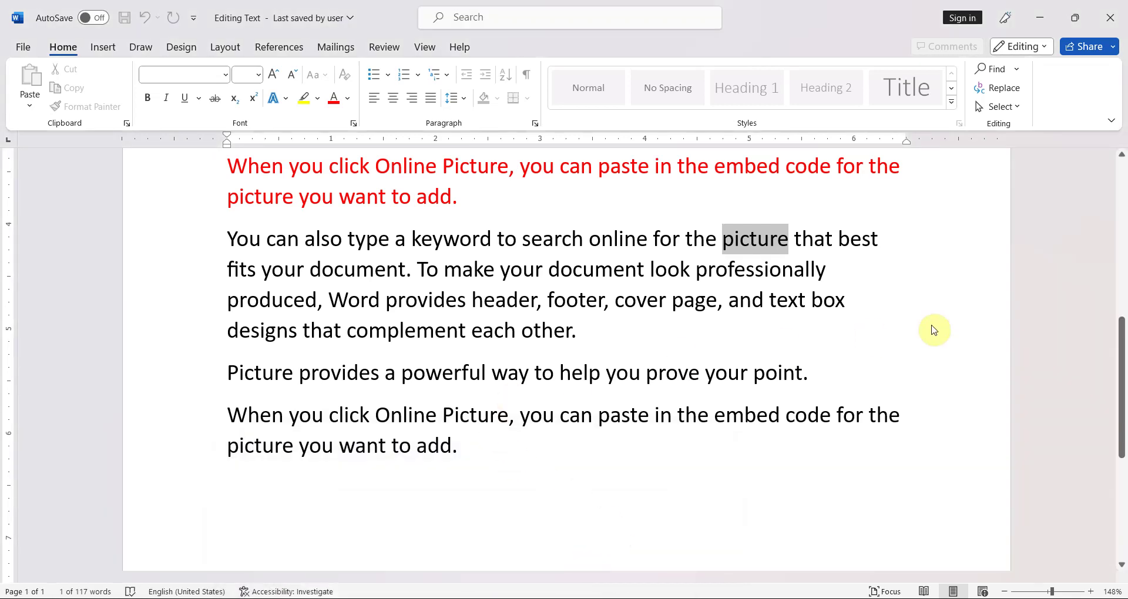
# Step: Scroll up to show the seven-item shortcut list from Cut to Replace above the sample paragraphs
pyautogui.moveTo(1123, 385); pyautogui.dragTo(1123, 292)
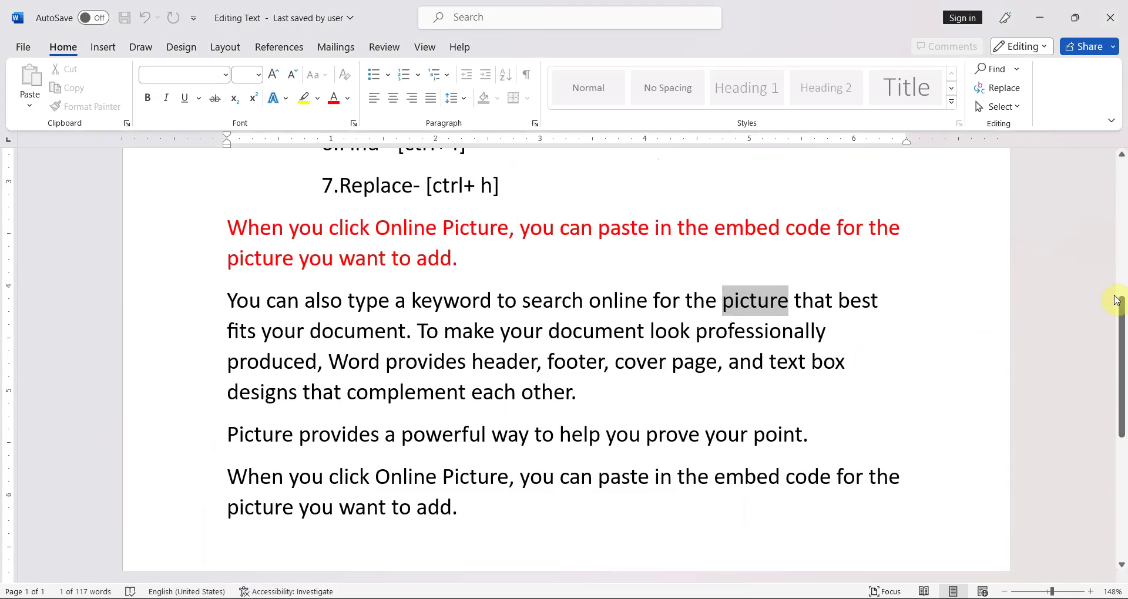
pyautogui.moveTo(1122, 297); pyautogui.dragTo(1123, 270)
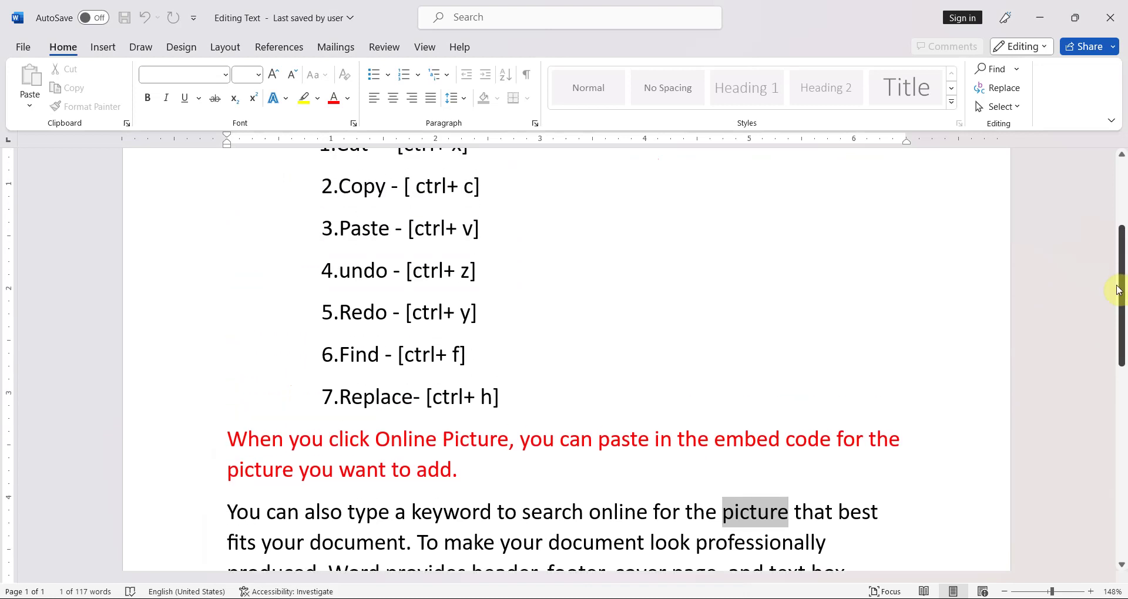
pyautogui.moveTo(1123, 281); pyautogui.dragTo(1123, 271)
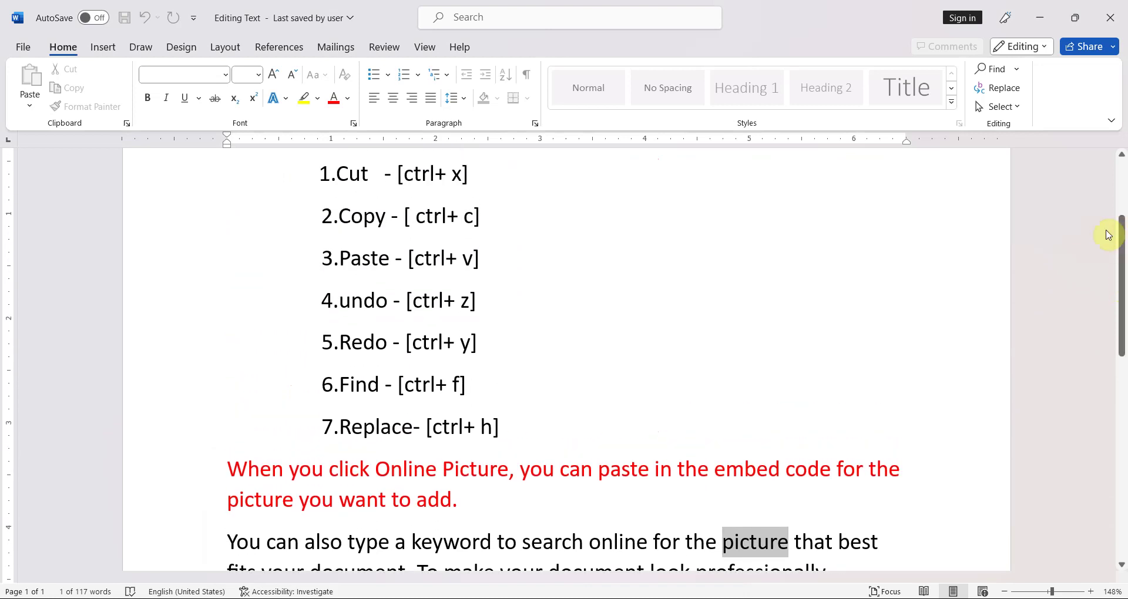